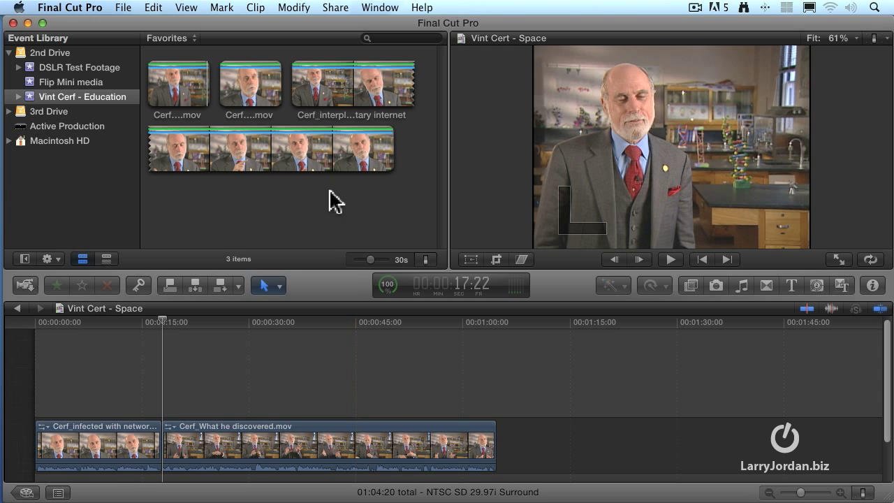
- Preview the Cerf_interplanetary internet clip to find the wanted phrase
left_click(301, 91)
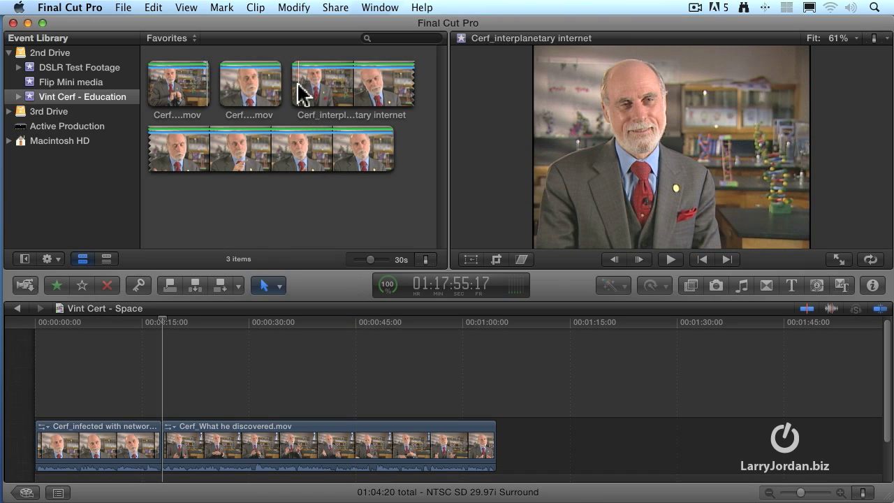
key("space")
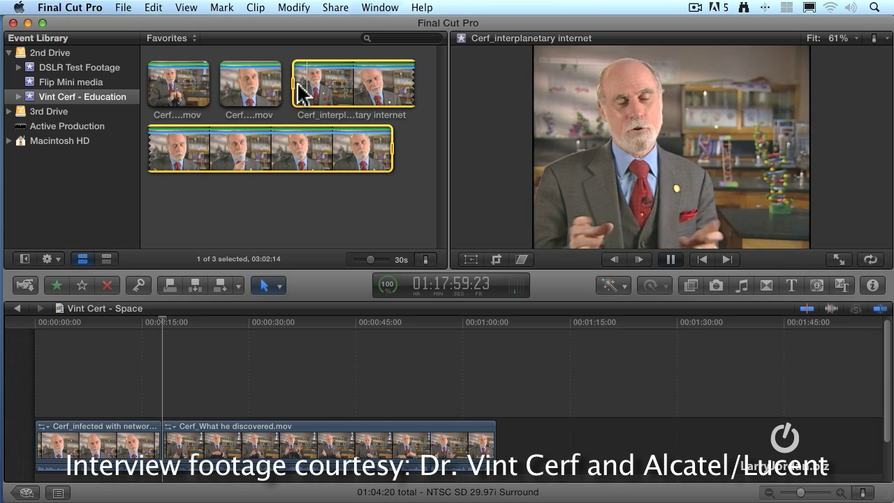
key("space")
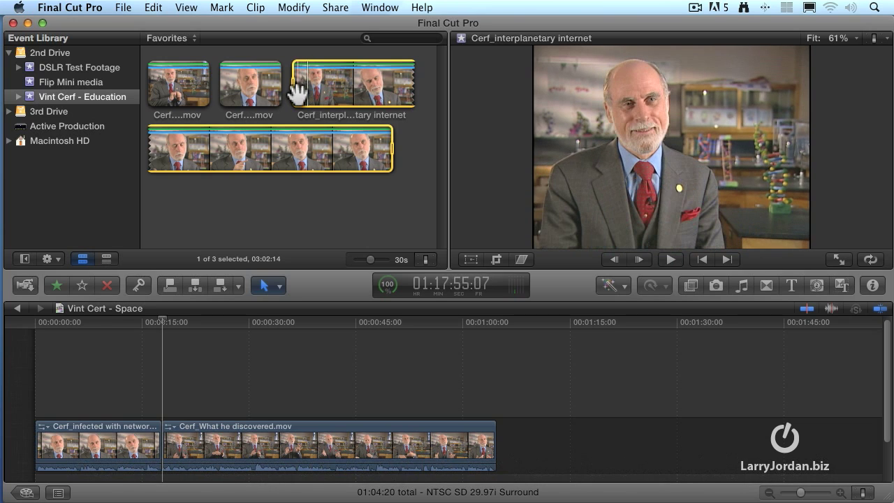
left_click(333, 85)
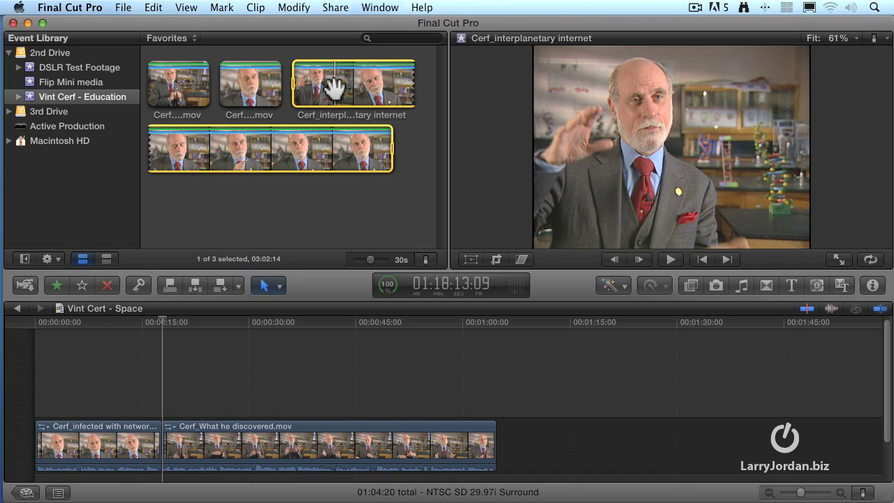
key("space")
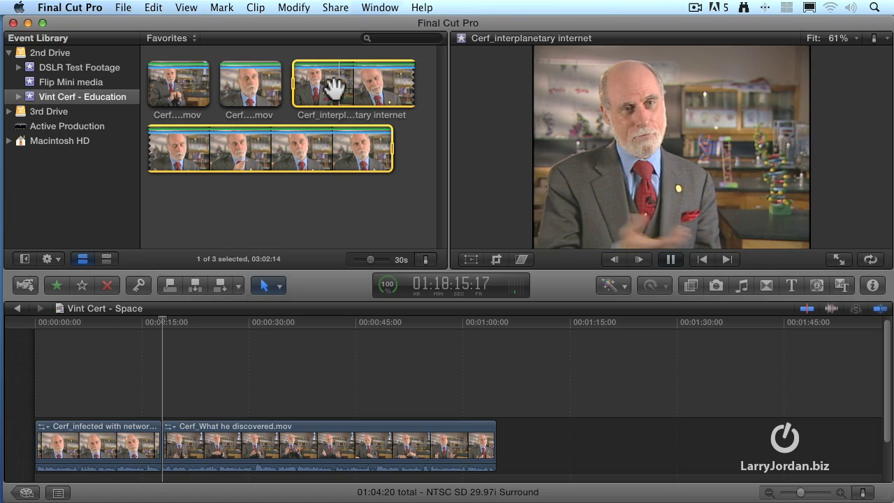
key("space")
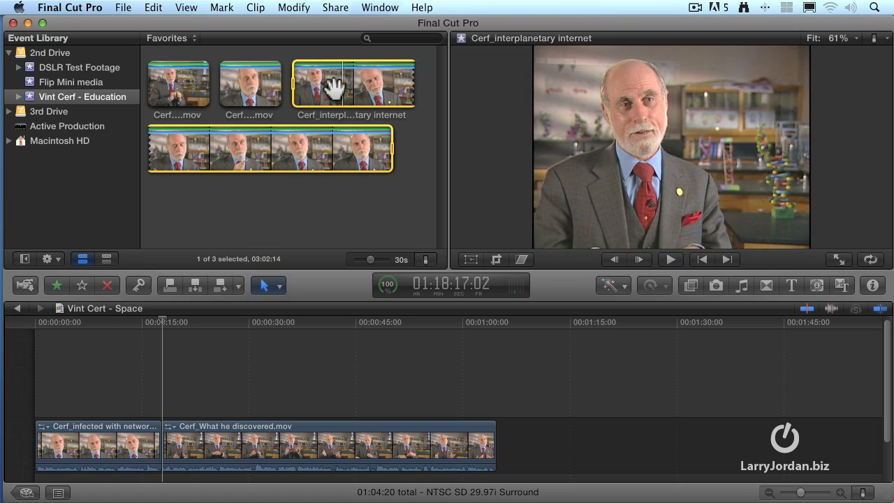
key("space")
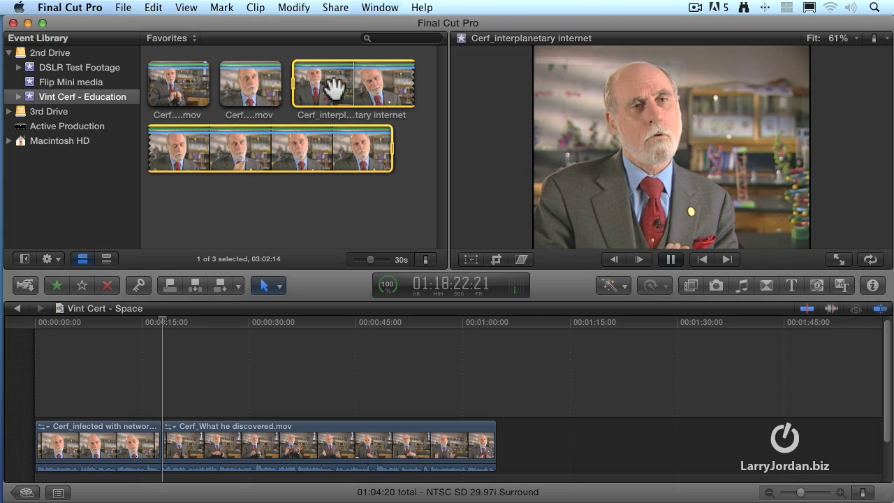
key("space")
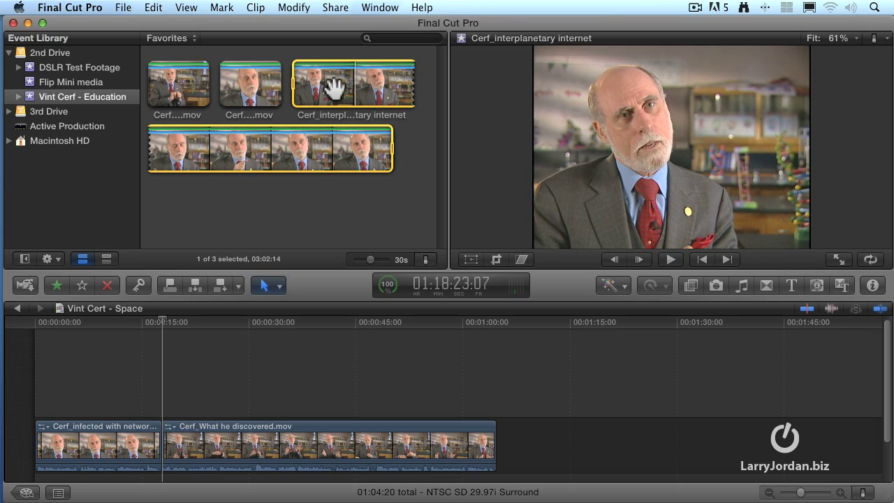
key("space")
- Fine-tune the excerpt's start, then mark its end to make a 09:12 range
key("j")
key("k")
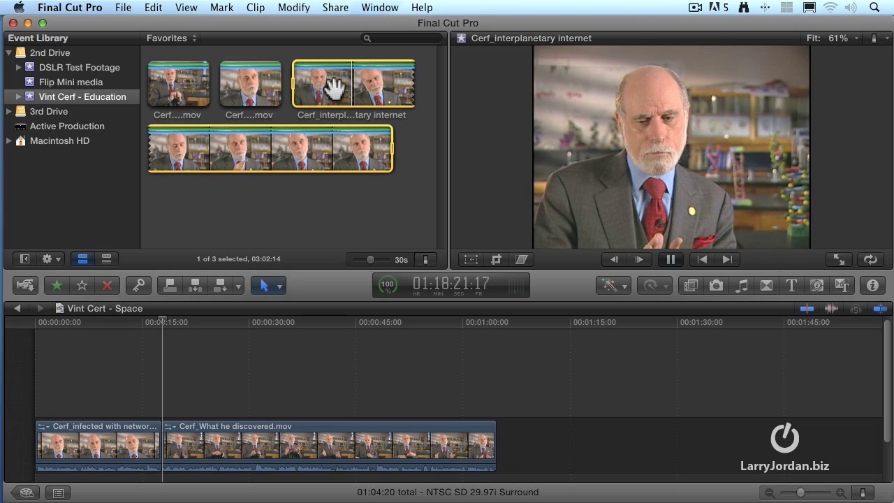
key("space")
key("j")
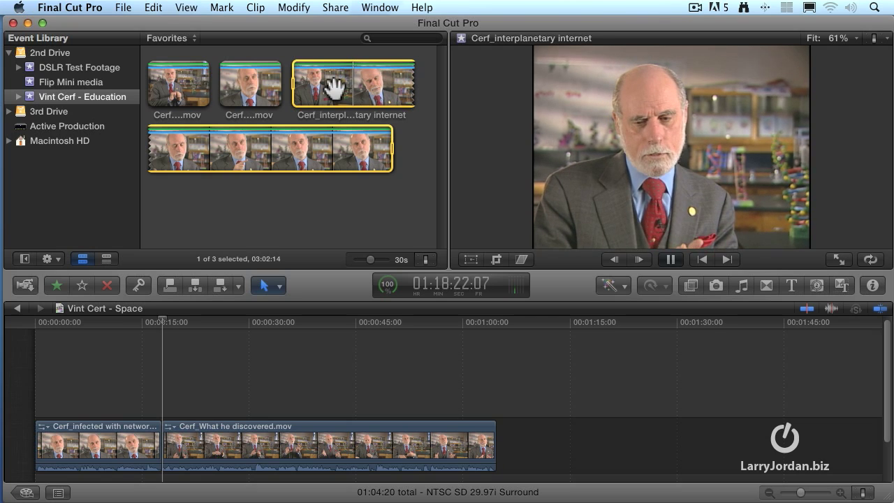
key("k")
key("l")
key("k")
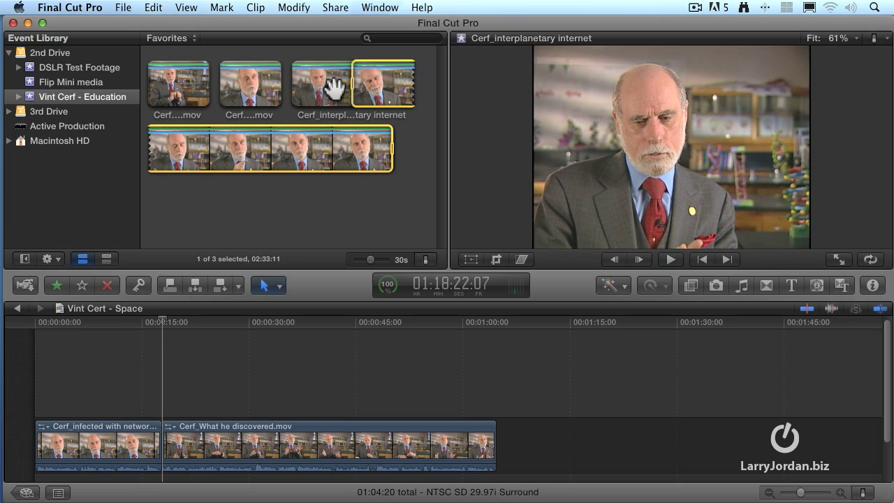
key("j")
key("k")
key("l")
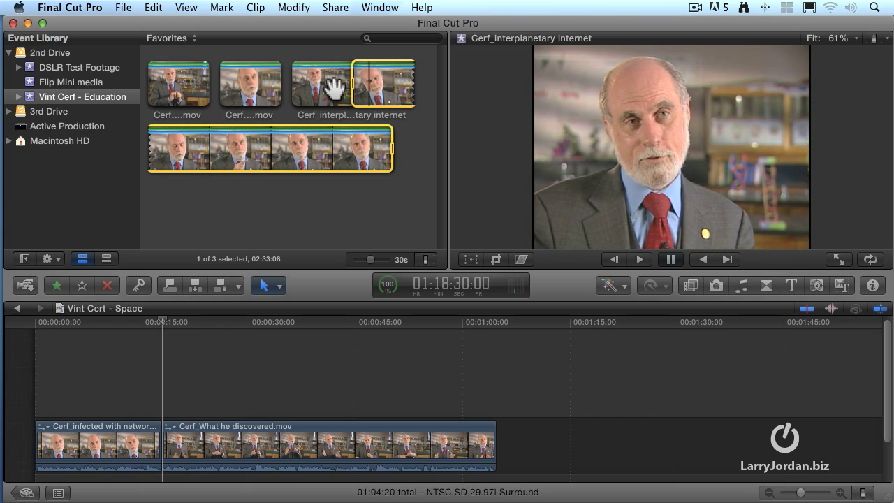
key("space")
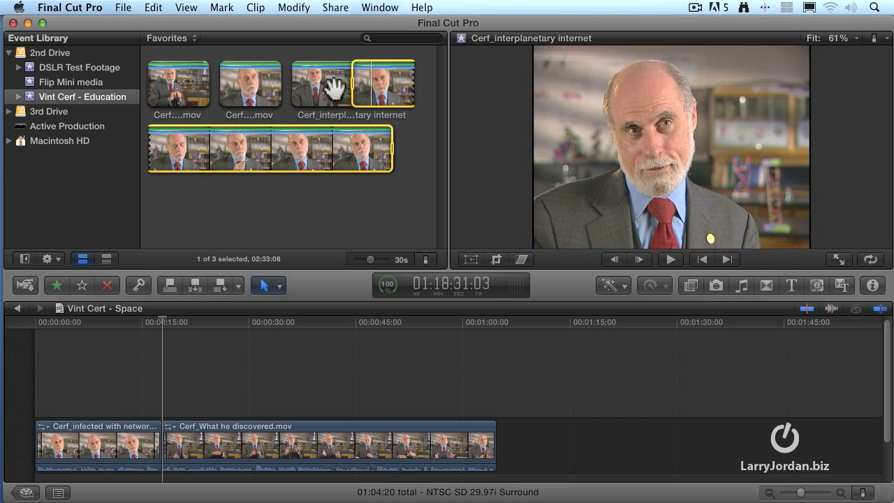
key("o")
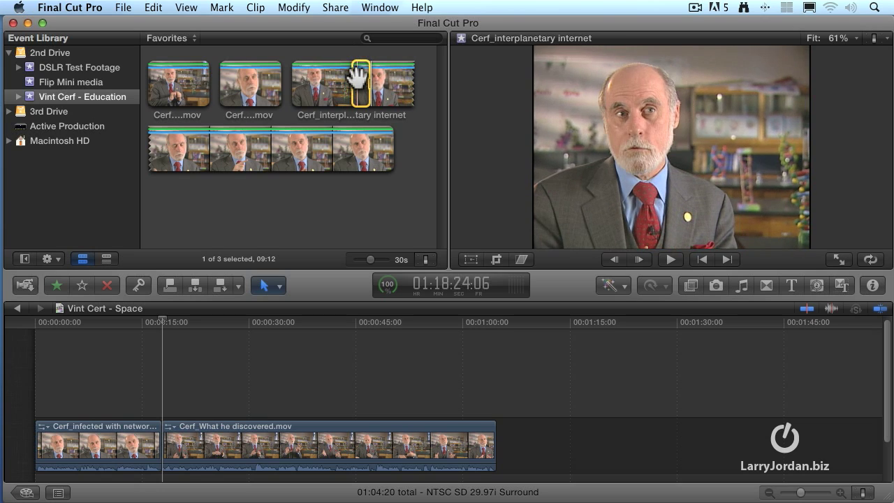
- Append the 09:12 excerpt to the timeline's end and play the interview clip again
left_click(221, 285)
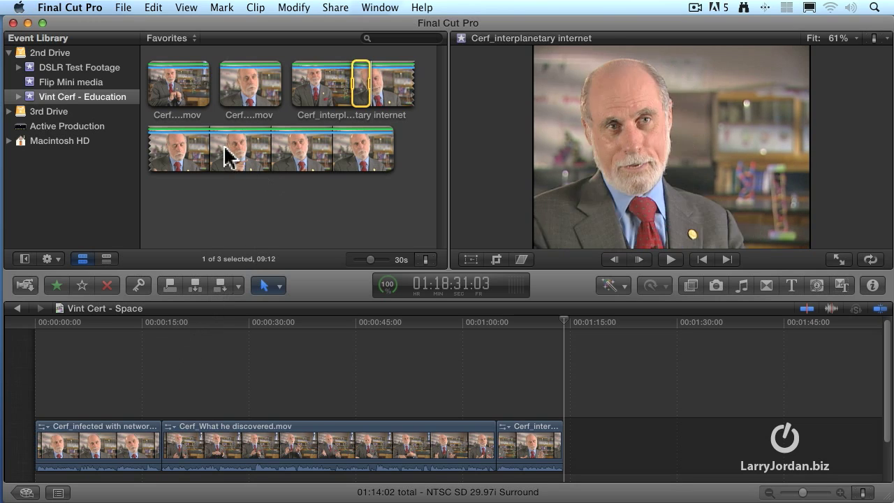
left_click(194, 155)
key("space")
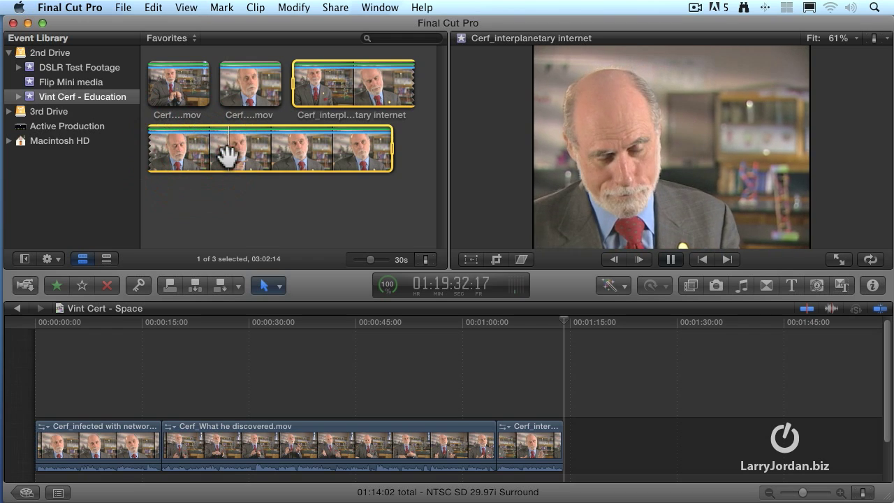
- Find the second phrase in the clip and set its In point
left_click(190, 152)
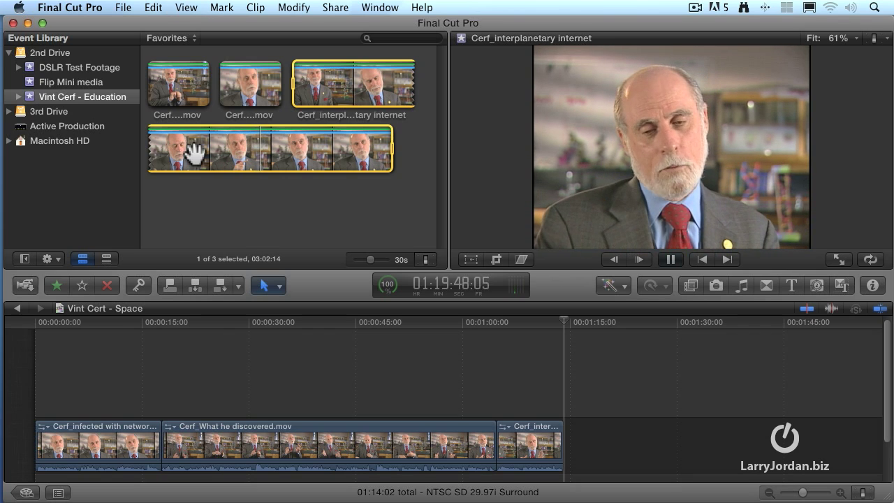
key("space")
key("j")
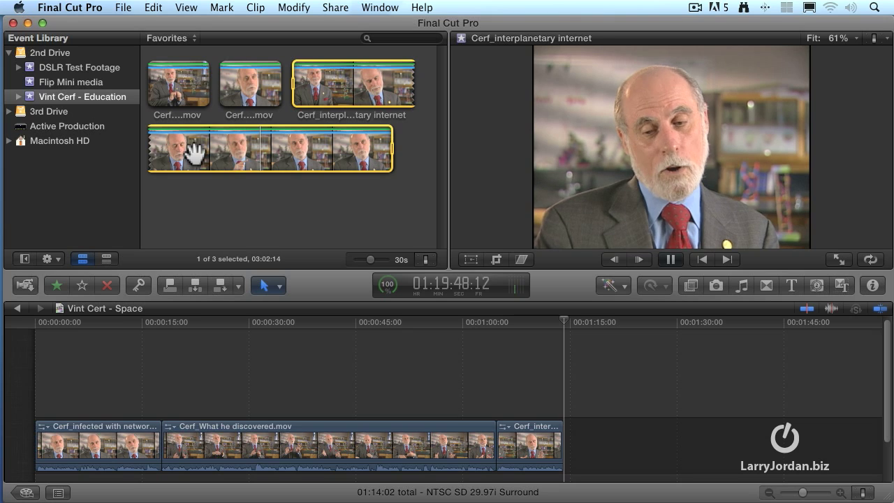
key("l")
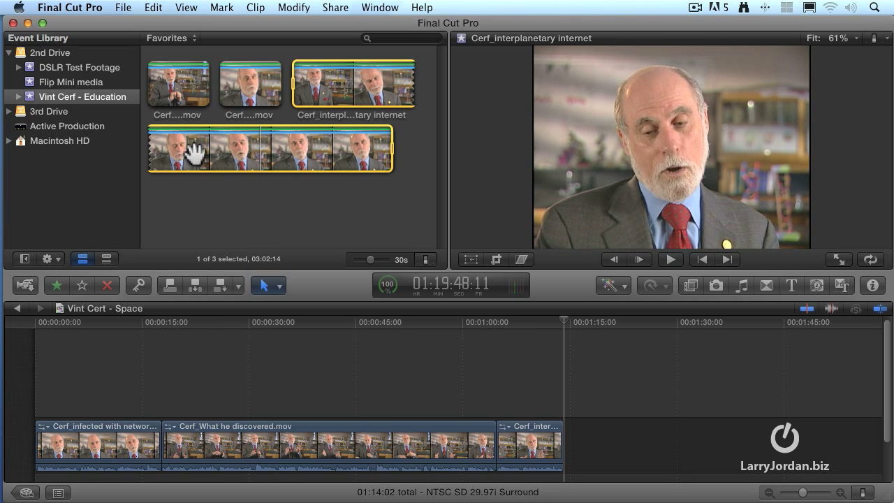
key("j")
key("k")
key("i")
key("space")
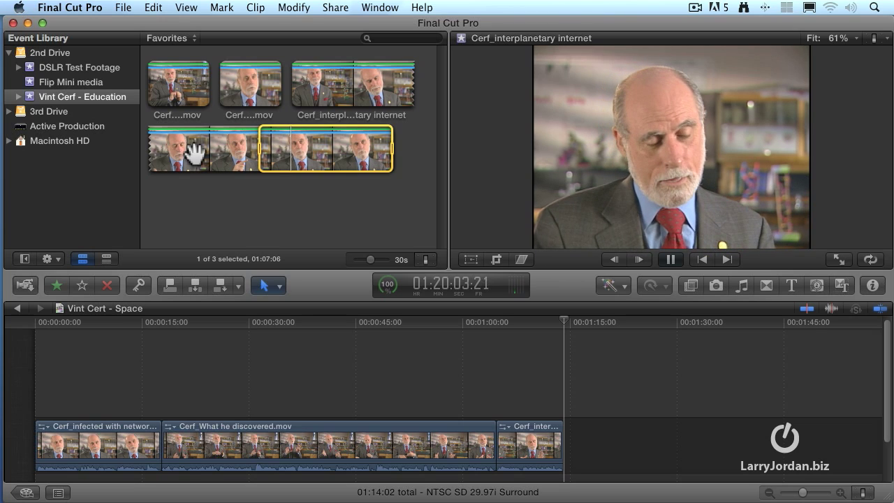
- Set the second excerpt's Out point and append the 15-second range to the timeline
key("space")
key("o")
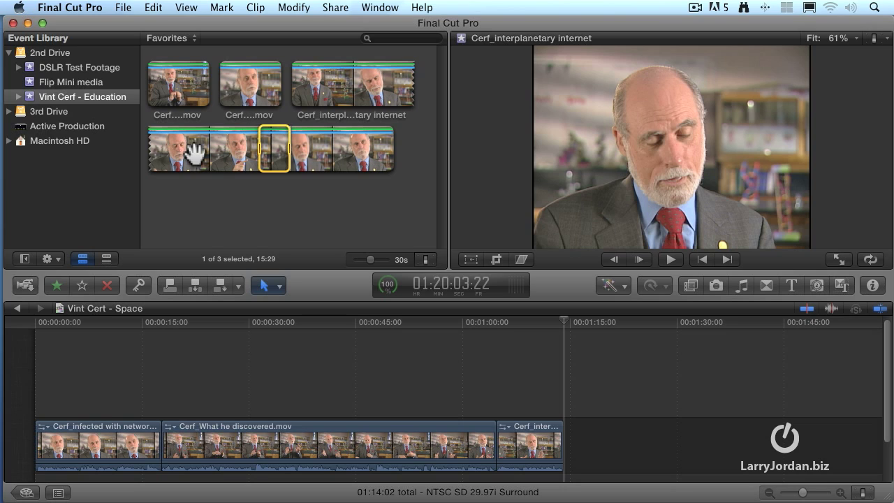
key("e")
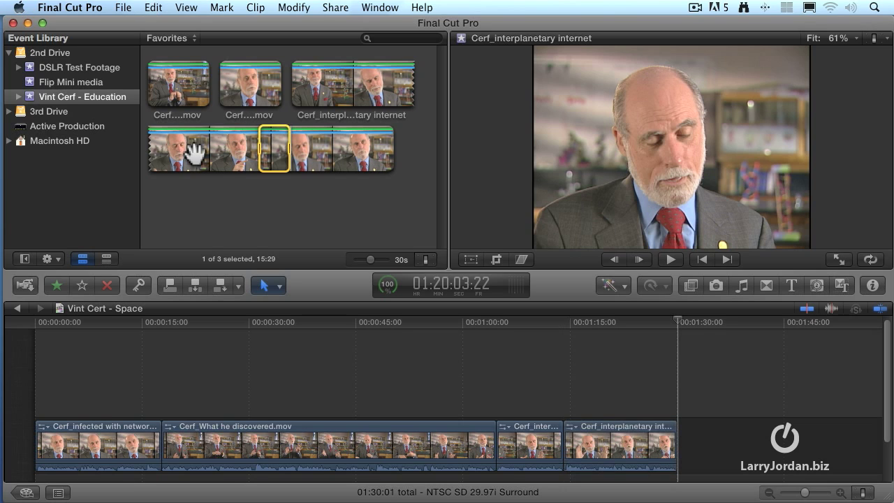
- Replay the new cut from around 1:09, then show the Project Library
key("super+2")
key("Up")
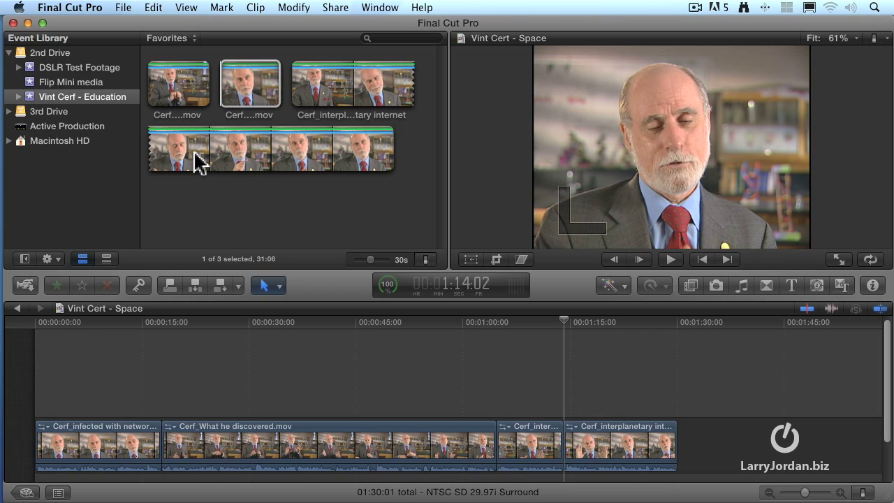
key("shift+slash")
key("space")
key("space")
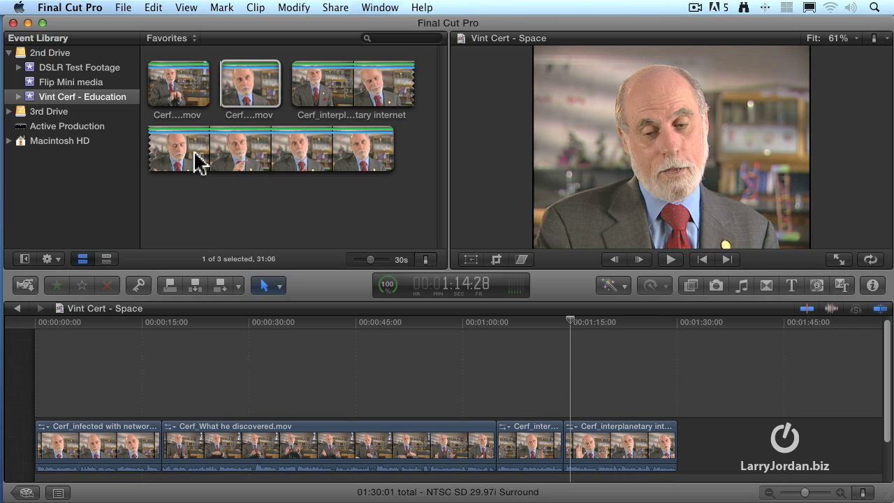
key("super+1")
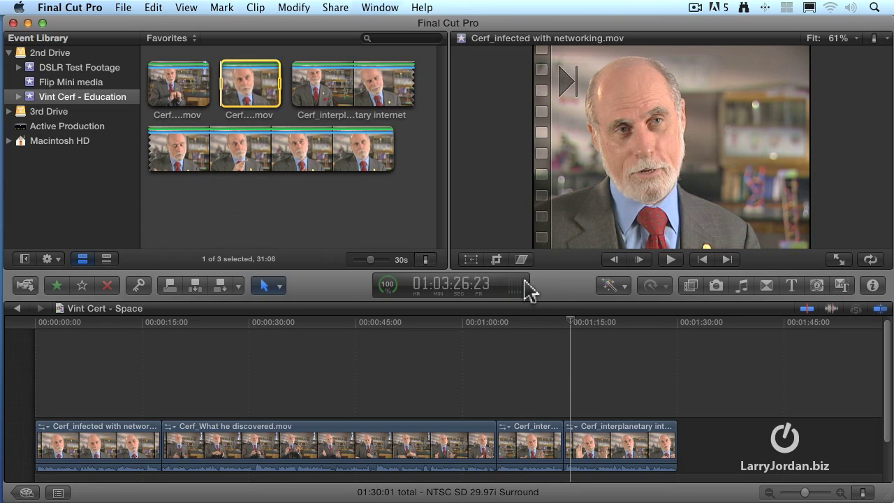
left_click(524, 322)
key("space")
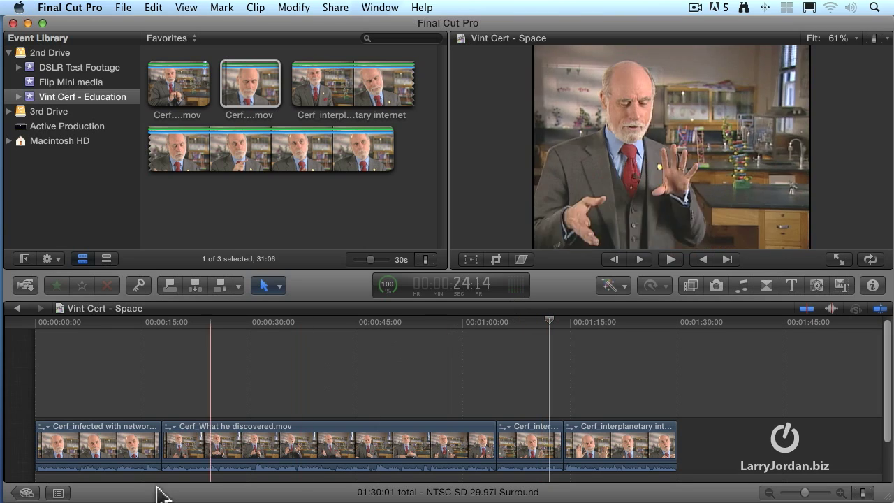
key("space")
left_click(26, 493)
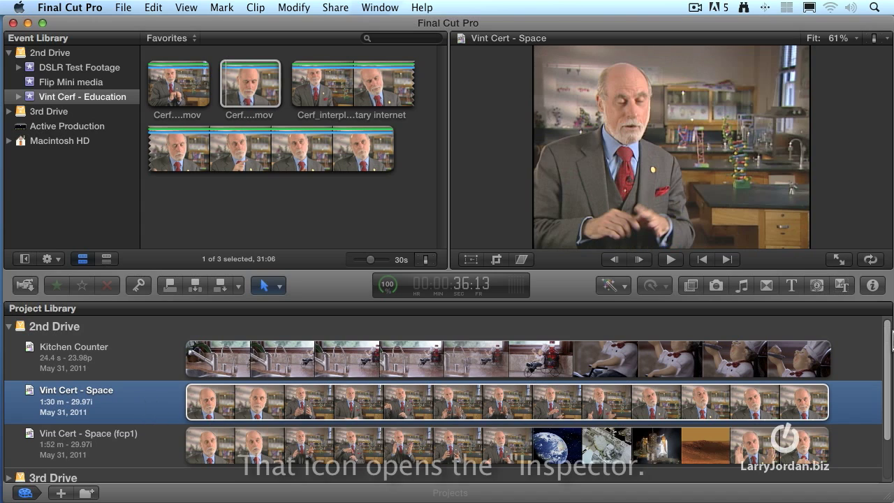
- Change Vint Cert - Space's Audio Channels setting to Stereo, then reopen the project in the timeline
left_click(873, 287)
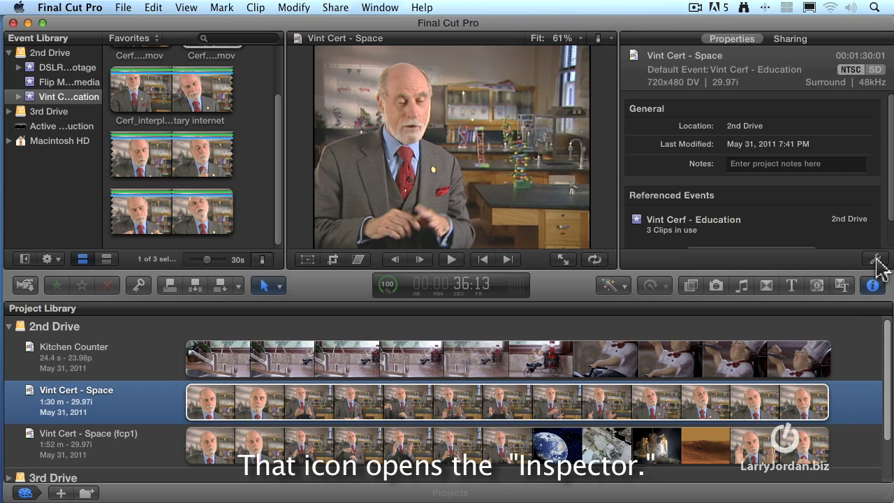
left_click(874, 258)
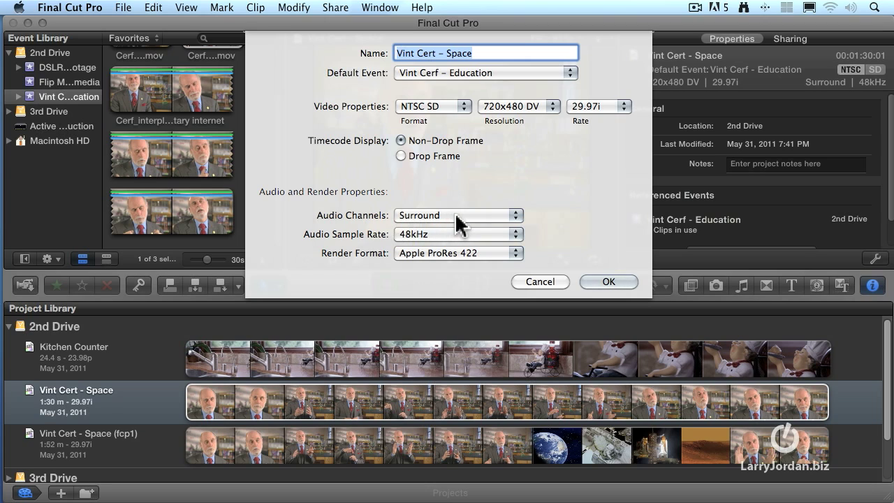
left_click_drag(455, 212, 457, 232)
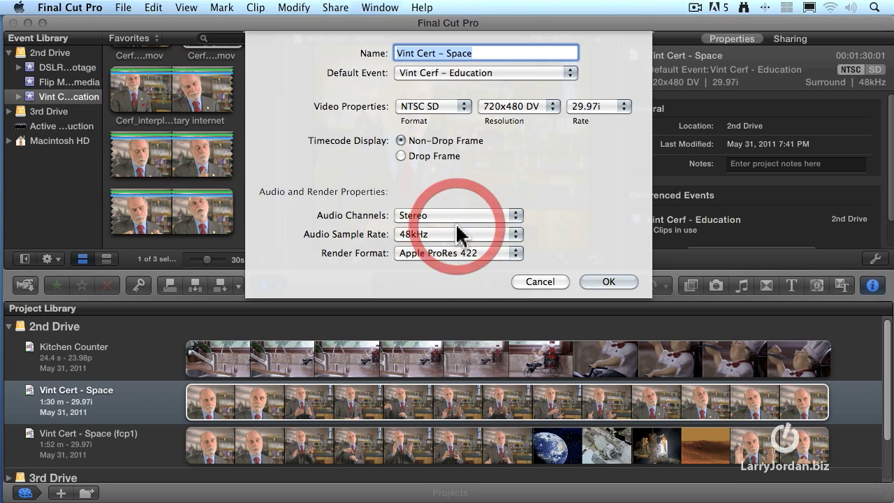
left_click(608, 281)
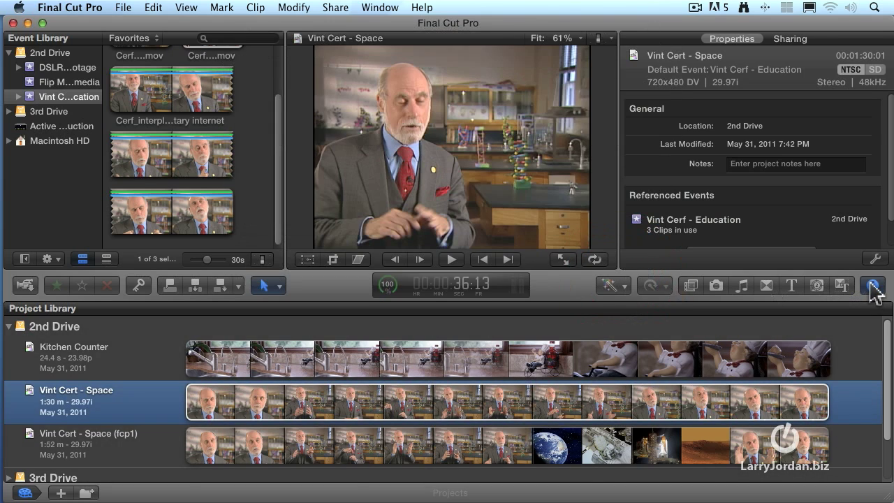
left_click(873, 286)
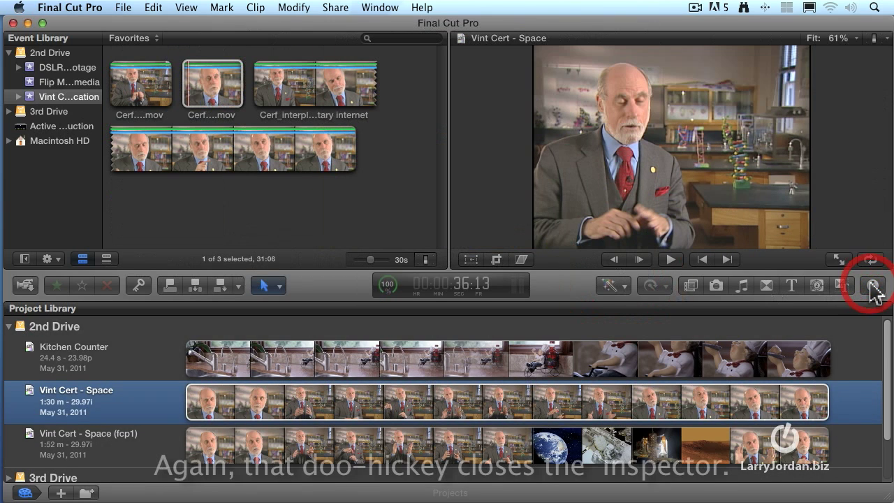
double_click(153, 409)
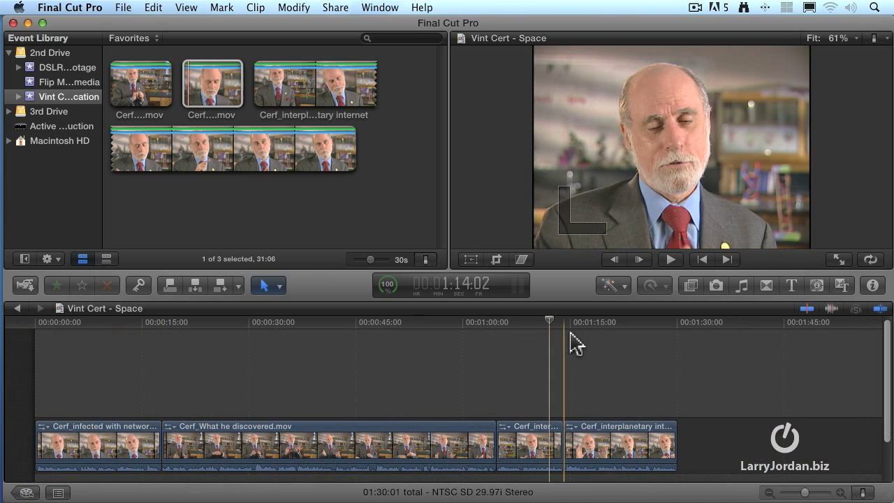
- Play from about 1:14, show the Audio Meters, and park the playhead near 1:10
left_click(567, 343)
key("space")
key("space")
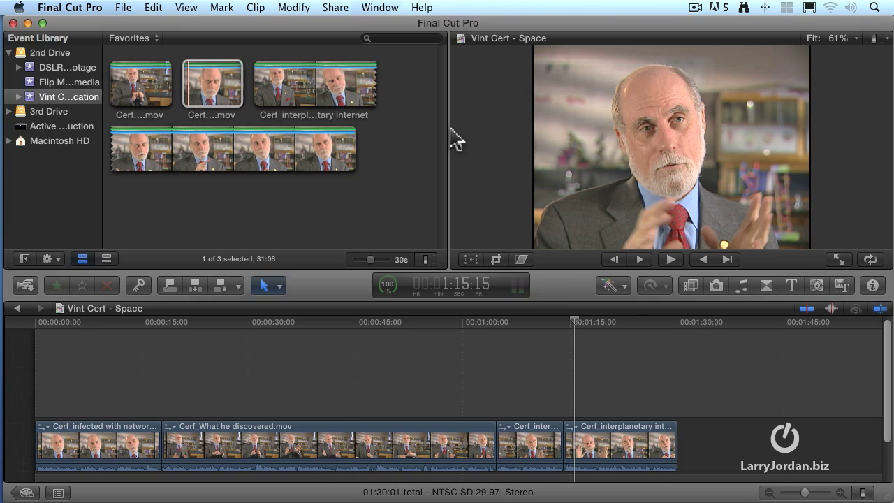
left_click(391, 7)
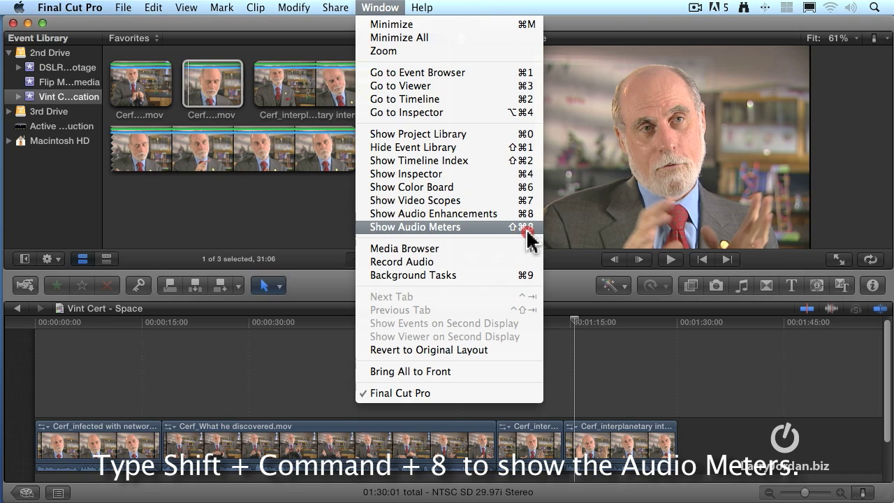
left_click(528, 233)
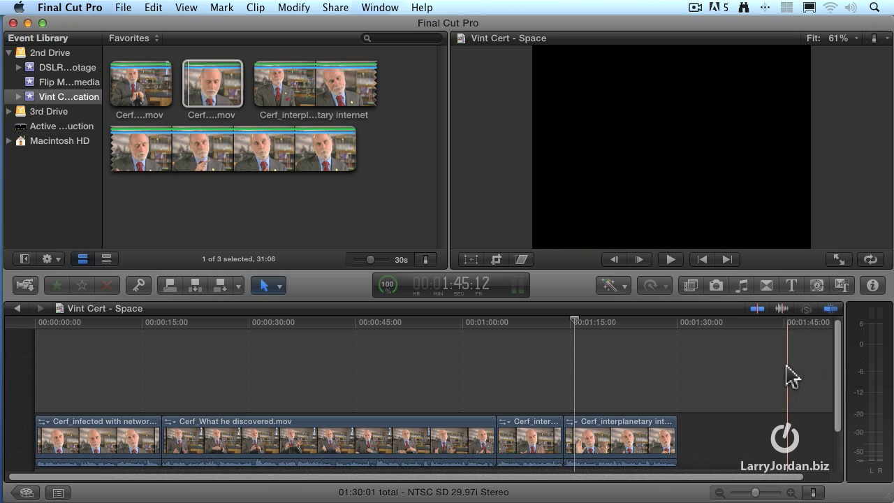
left_click(539, 327)
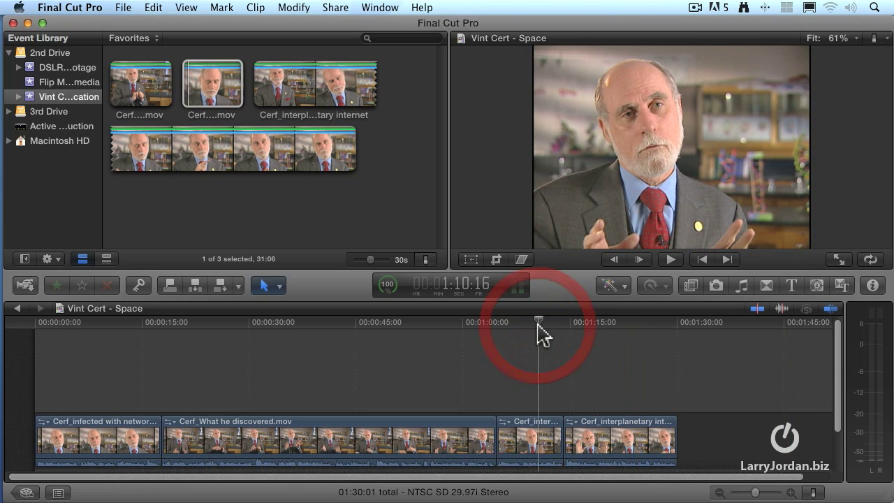
- Play the timeline from 1:10 and jump back to the last clip's start
key("space")
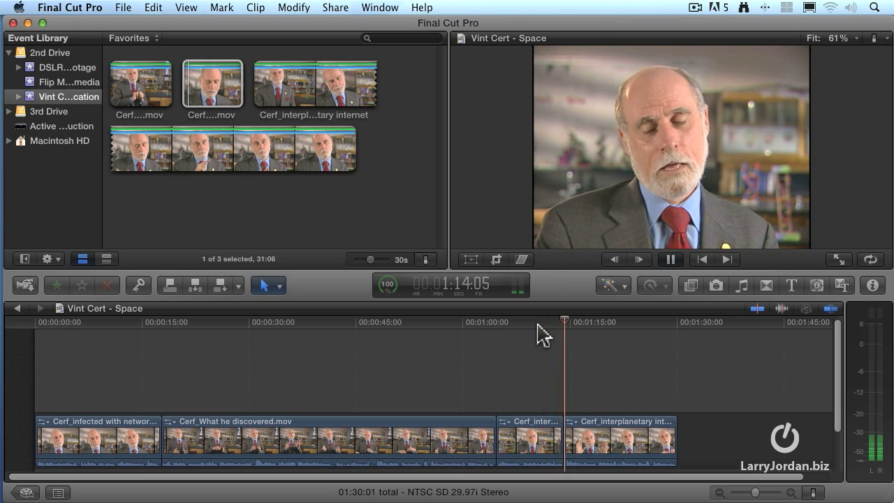
key("space")
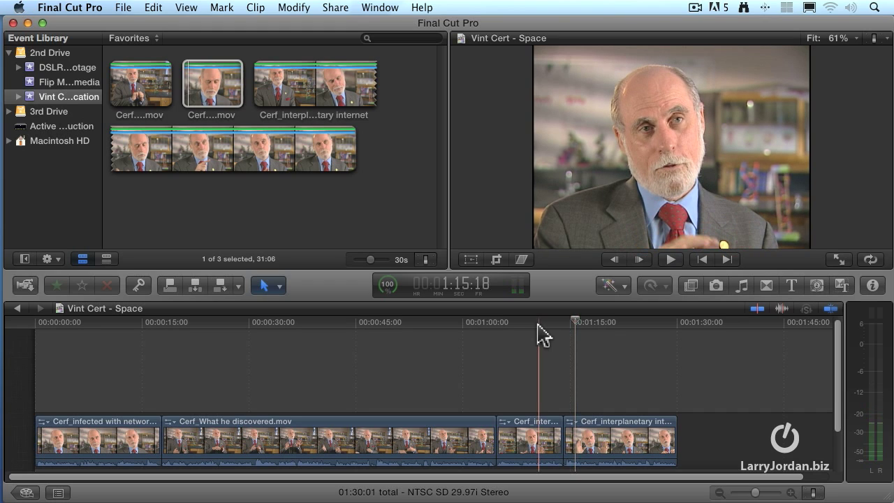
key("Up")
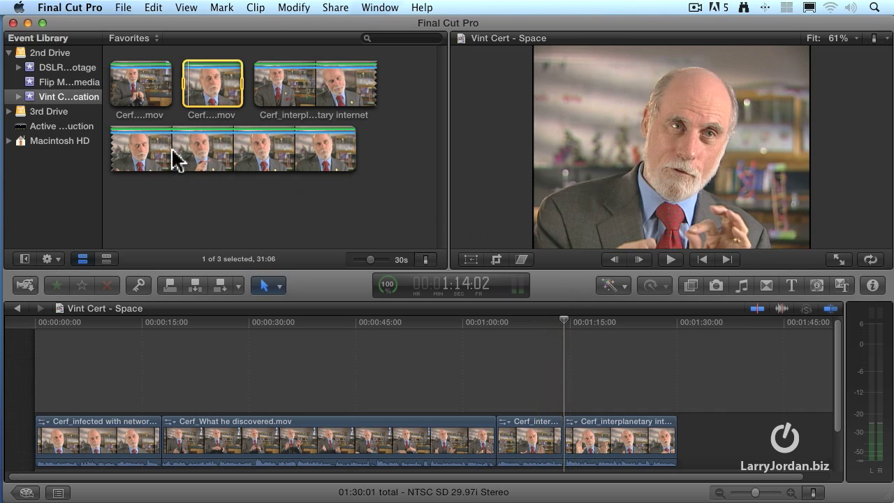
- Mark an 08:23 range in the Cerf_interplanetary internet browser clip
left_click(143, 147)
key("space")
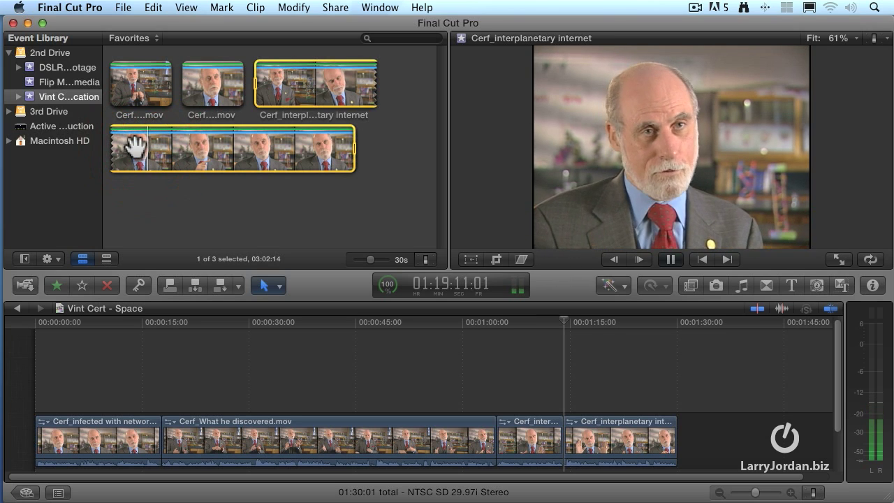
left_click(181, 148)
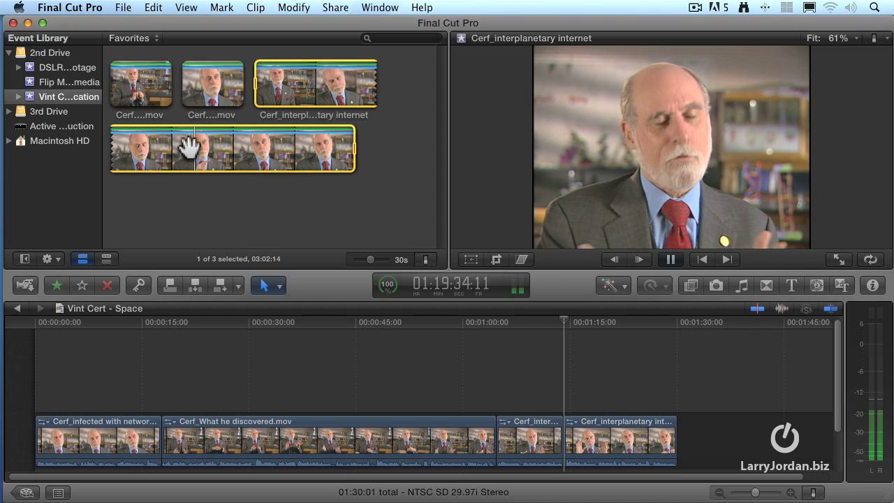
key("space")
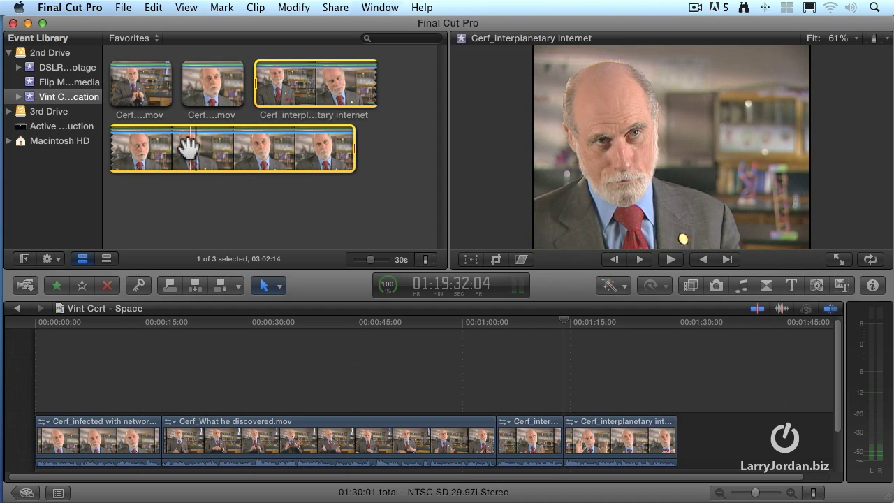
key("o")
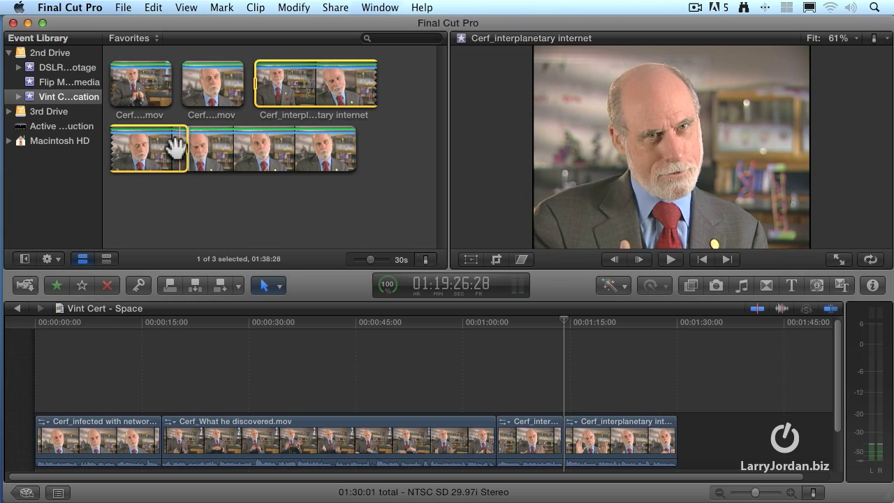
key("space")
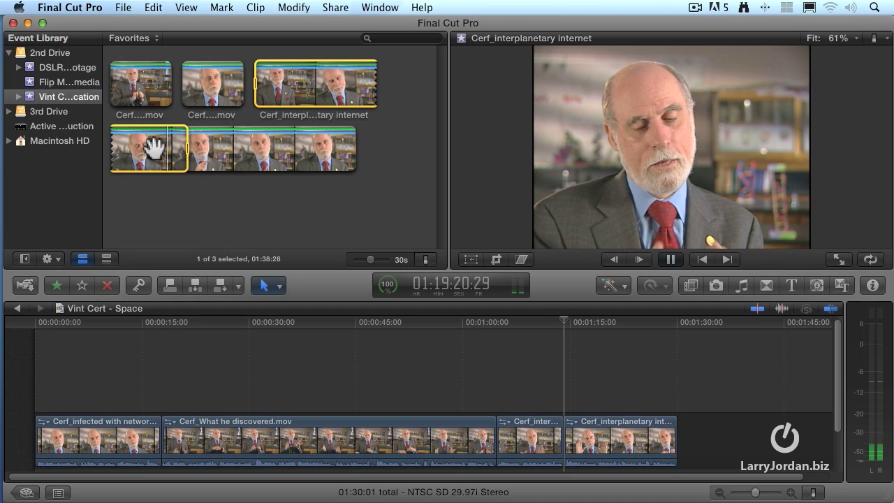
key("i")
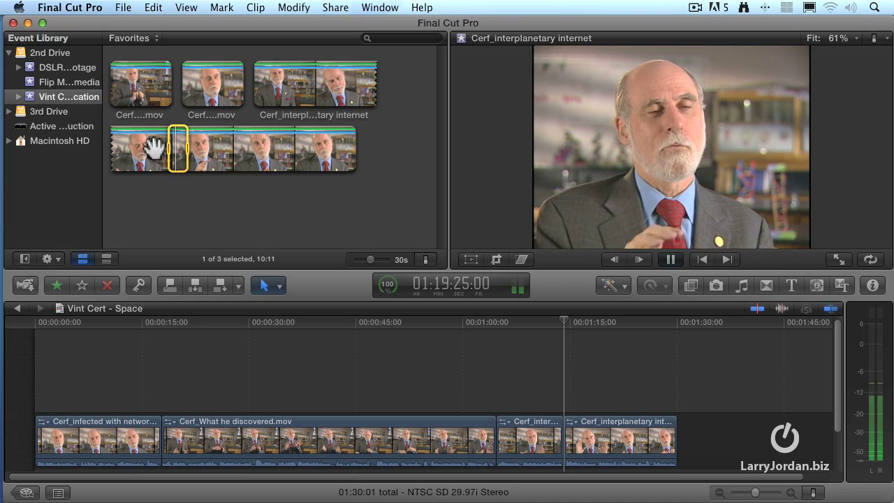
key("space")
key("slash")
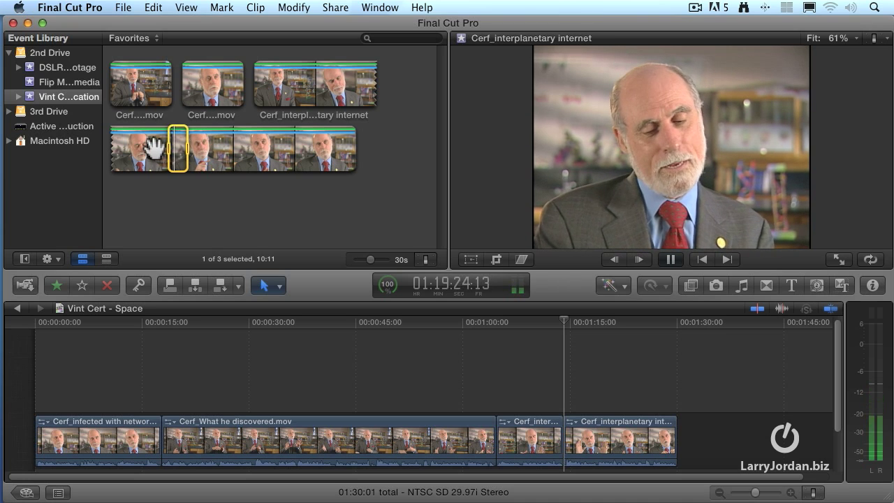
key("slash")
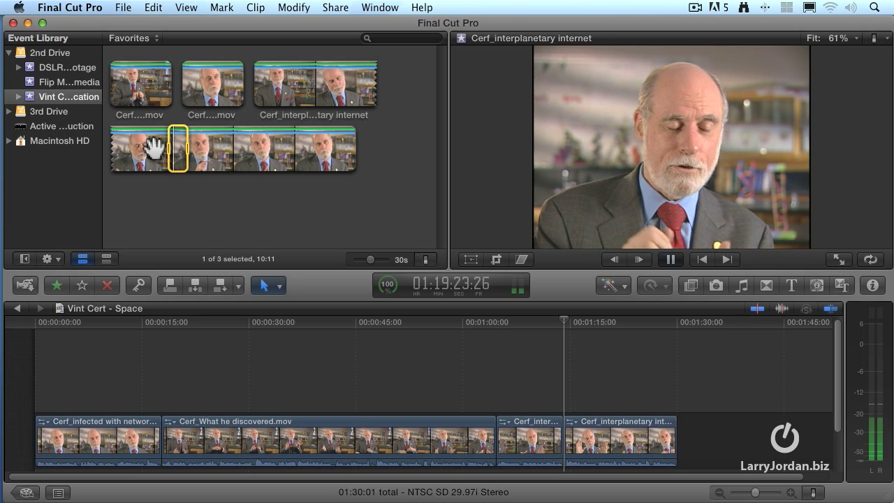
key("space")
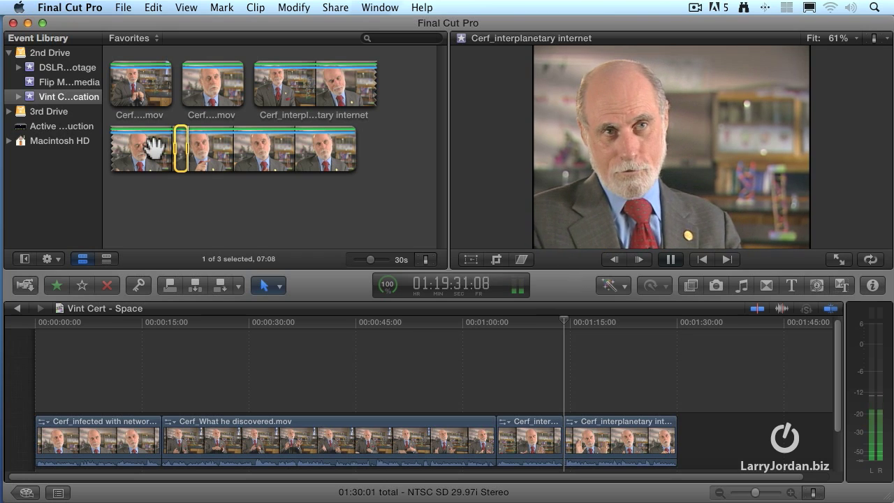
key("space")
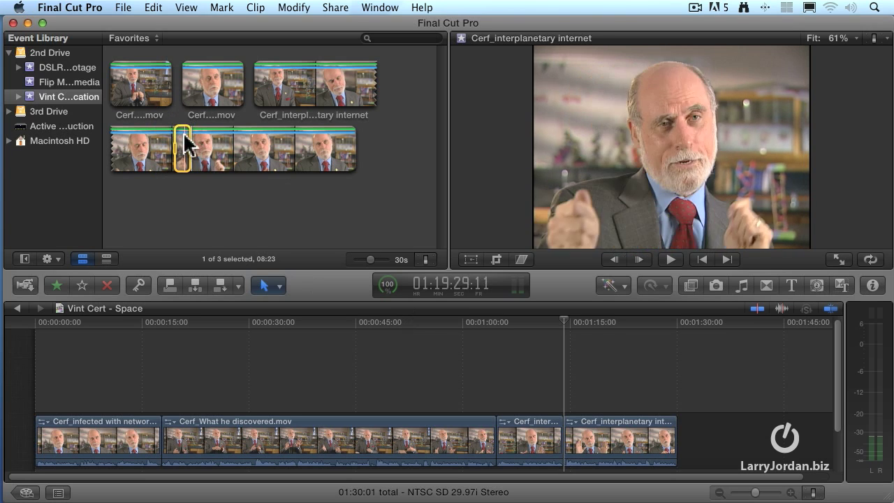
- Insert the 08:23 excerpt at 1:14:02, extending the project to 1:38:24
left_click(643, 479)
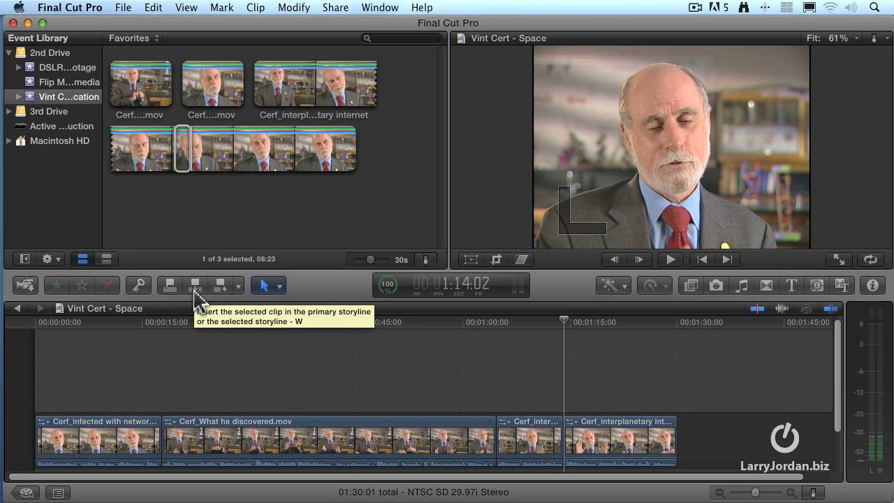
left_click(194, 292)
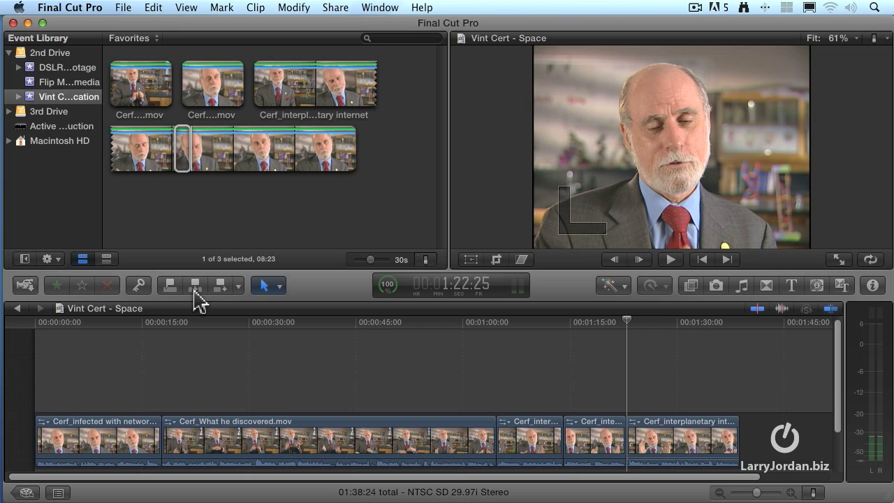
key("Up")
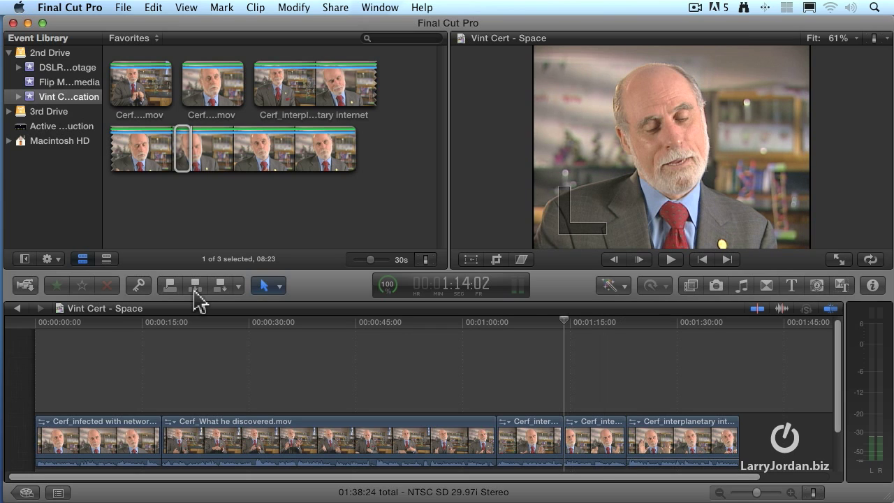
key("shift+/")
key("l")
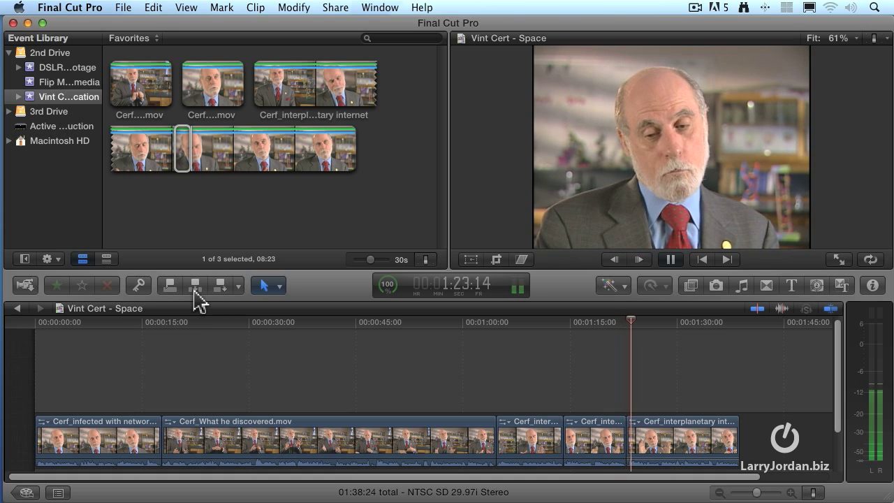
key("space")
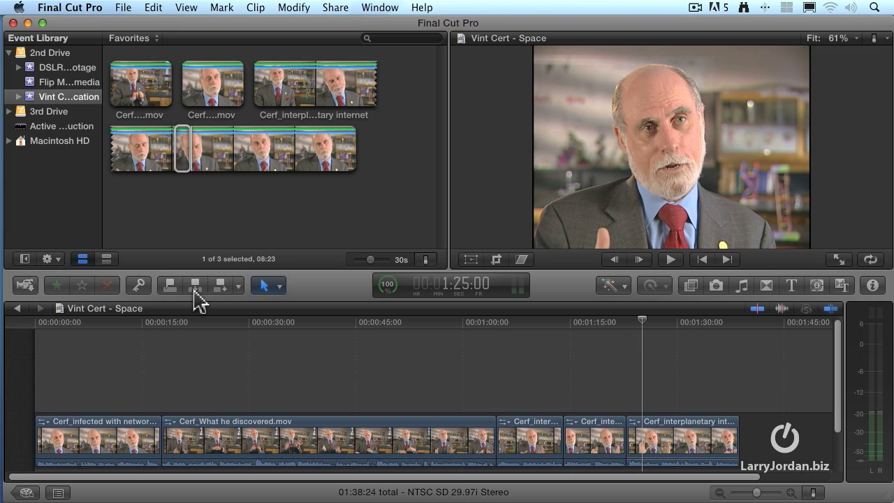
key("super+equal")
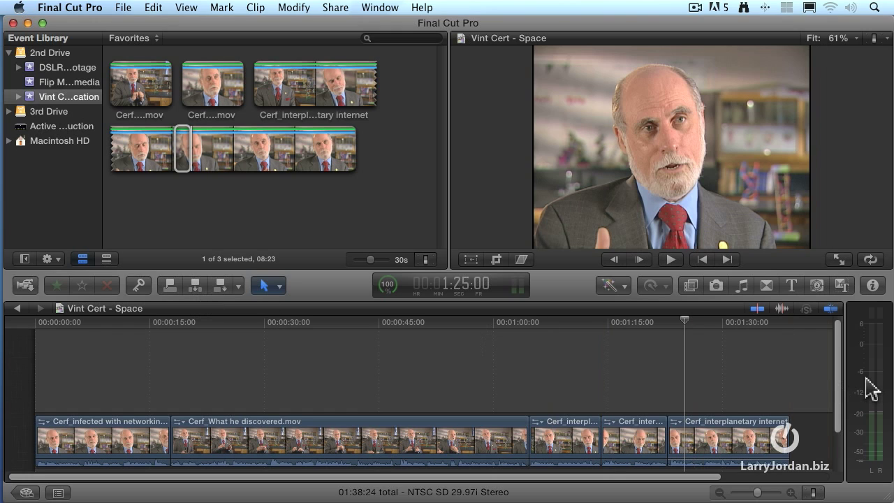
- Hide the Audio Meters and step between edits to park the playhead at 1:04:20
left_click(391, 7)
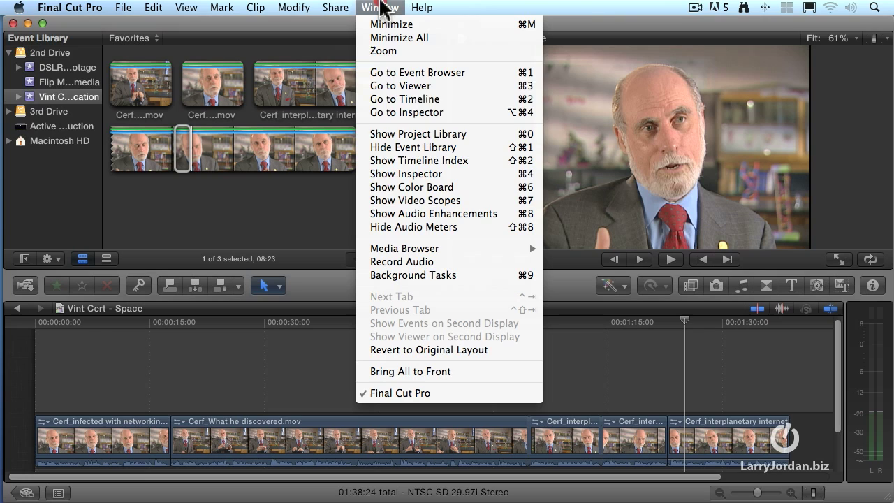
left_click(427, 231)
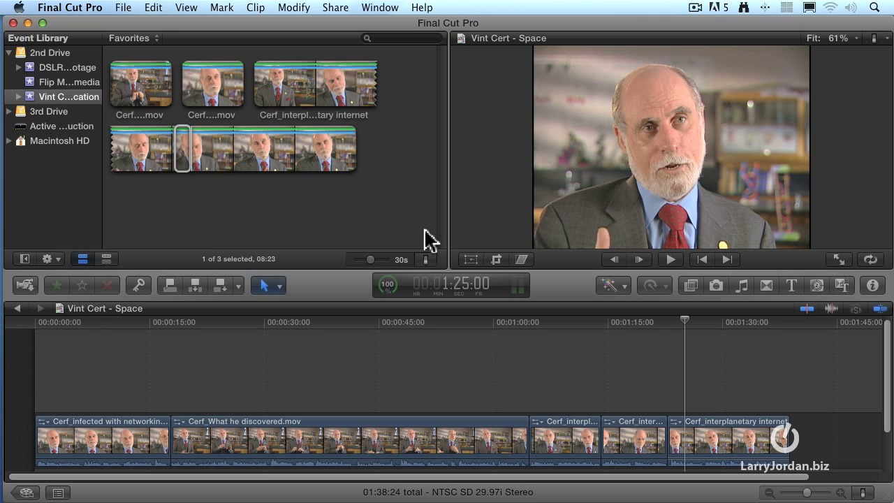
key("Up")
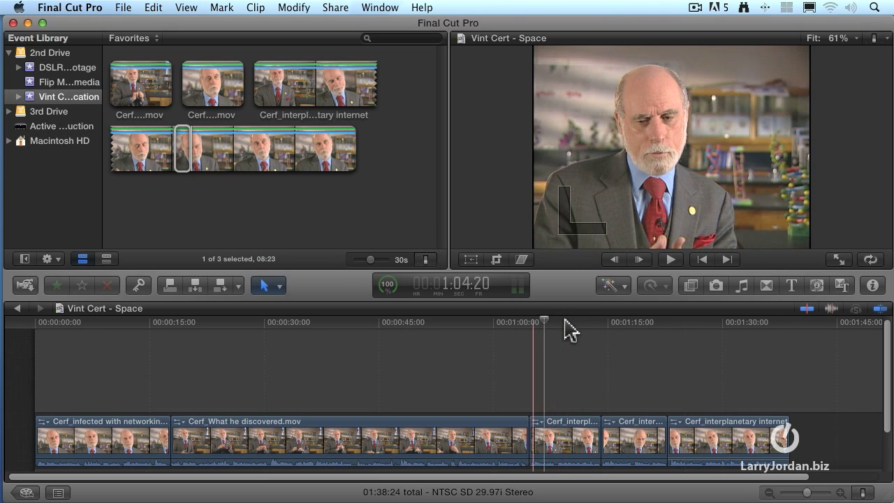
key("Up")
key("Down")
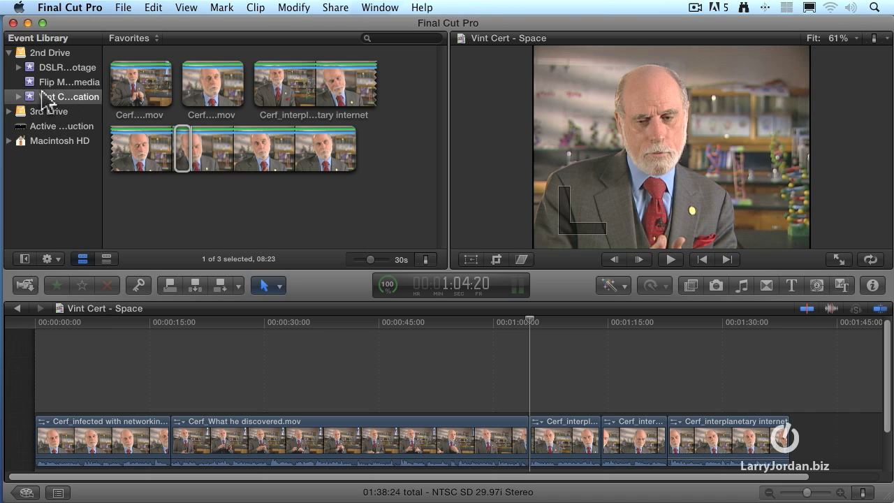
- Set the browser filter to All Clips and select the Earth in Space clip
left_click(132, 38)
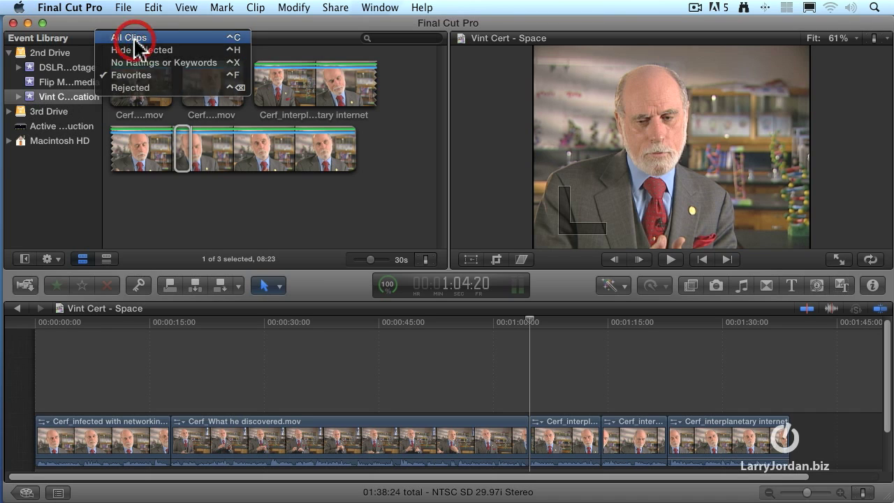
left_click(134, 40)
scroll(417, 112, "up", 15)
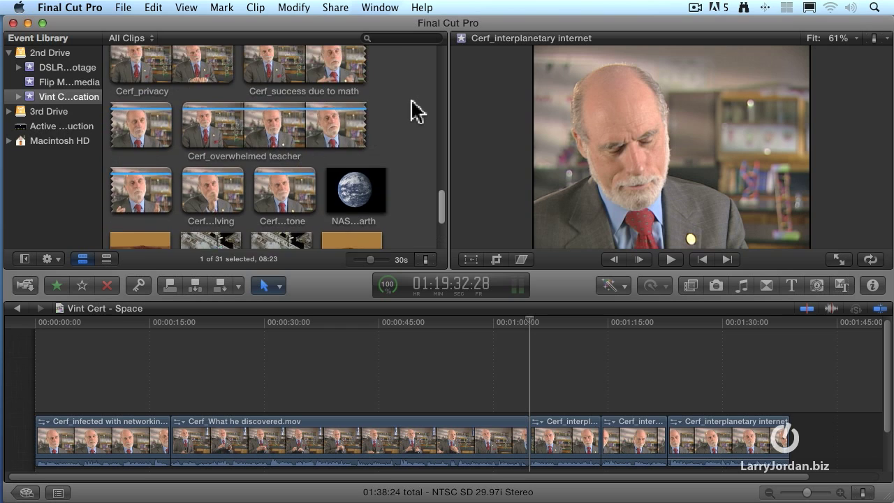
scroll(417, 112, "up", 3)
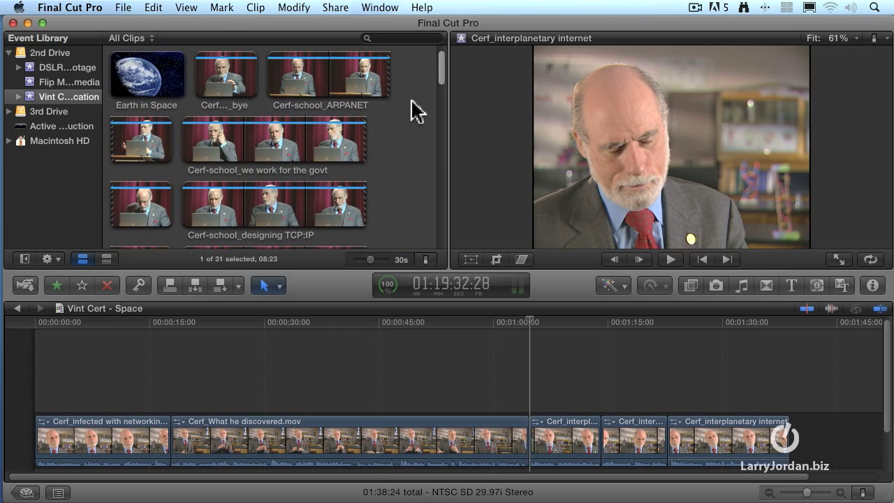
left_click(139, 78)
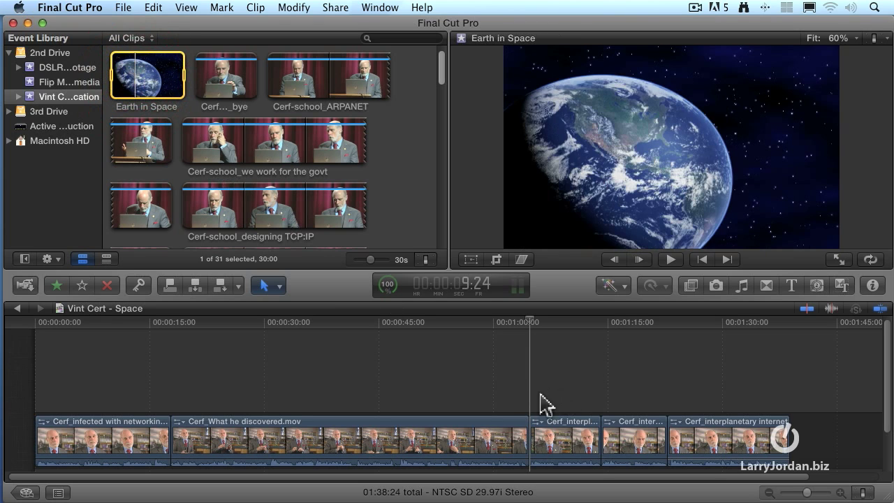
- Focus the timeline at 1:04:20, then reselect Earth in Space and adjust its range
left_click(529, 416)
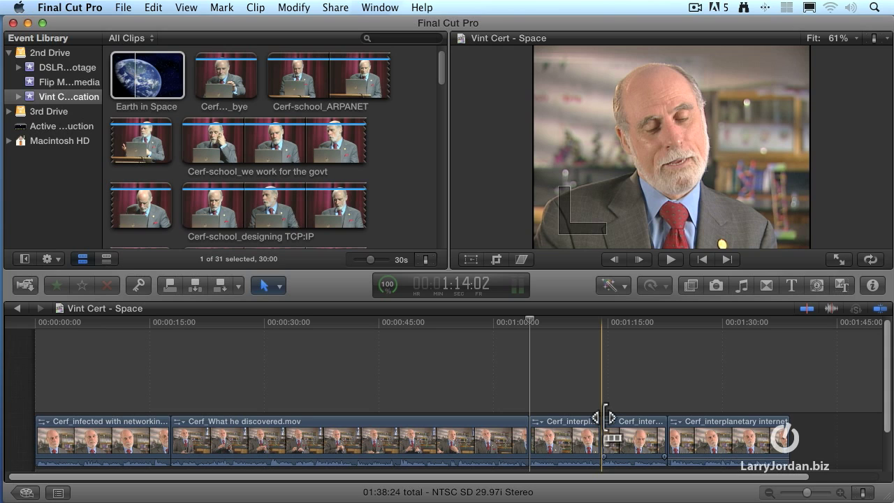
left_click(116, 75)
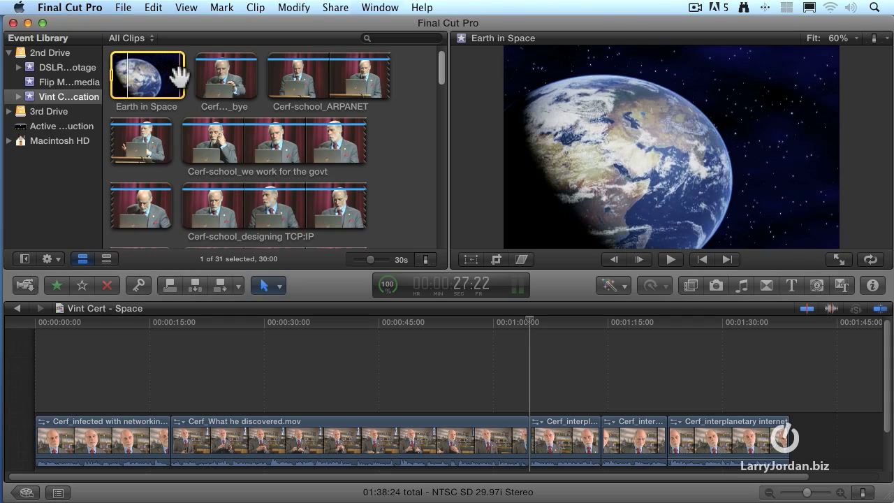
mouse_move(183, 77)
left_mouse_down()
mouse_move(154, 77)
mouse_move(162, 88)
mouse_move(183, 87)
left_mouse_up()
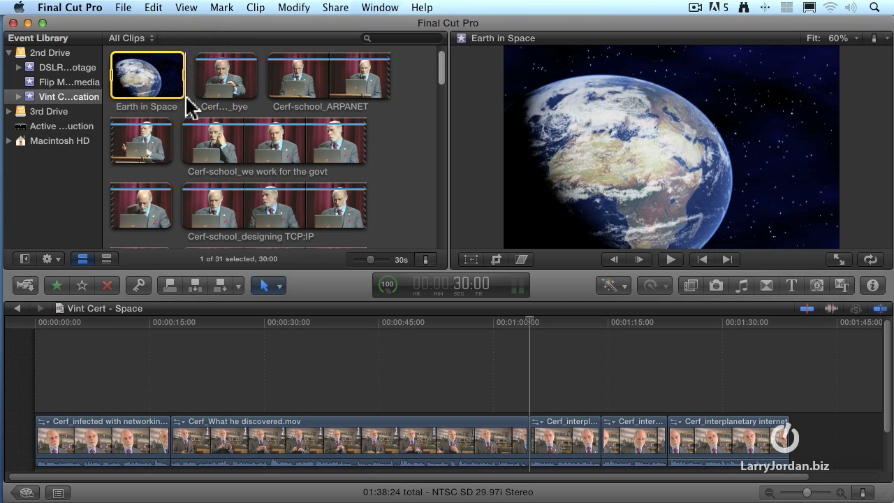
- Set the Earth in Space selection duration to 10:00 using Control+D
key("ctrl+d")
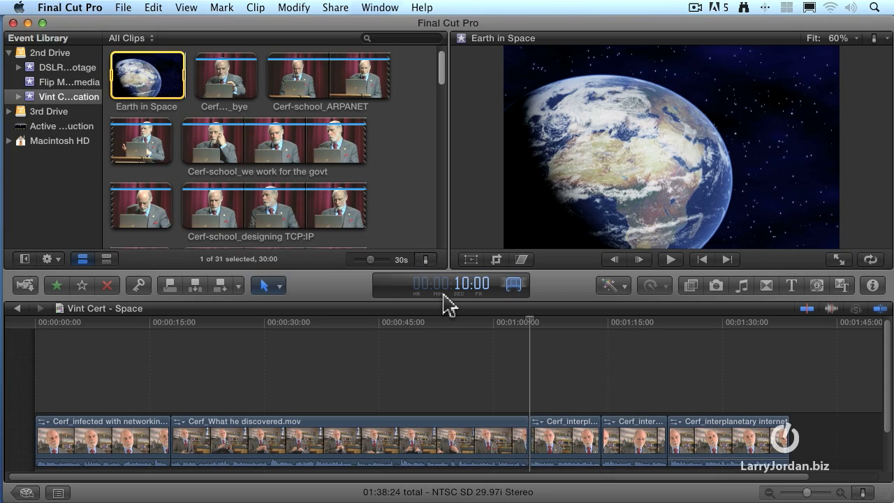
key("Return")
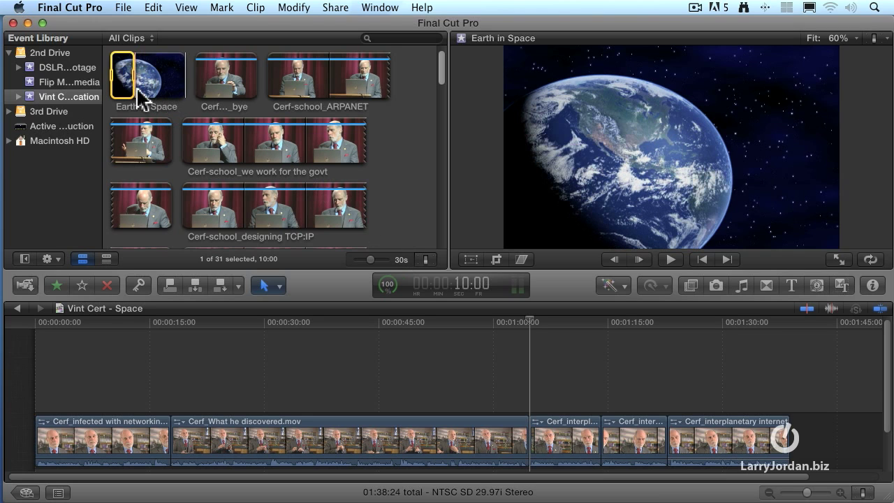
left_click(325, 343)
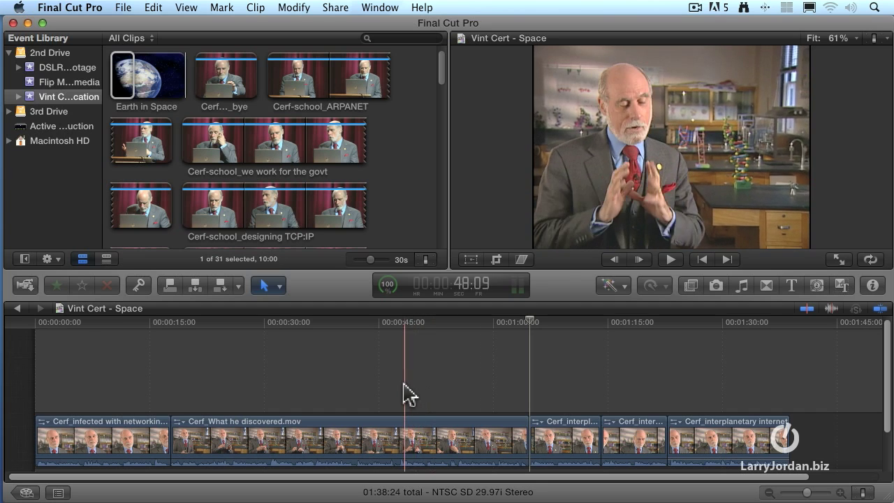
- Connect Earth in Space above the interview at the playhead, then check it moves with the interview clip
left_click(166, 286)
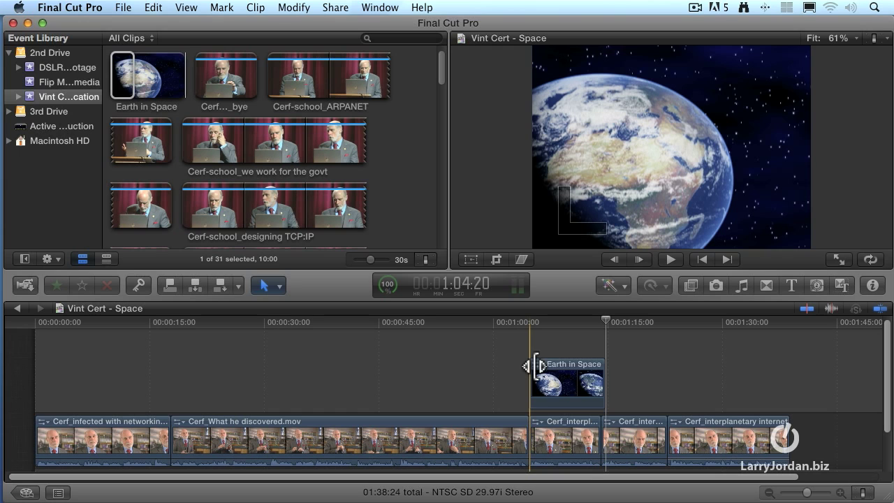
left_click(559, 453)
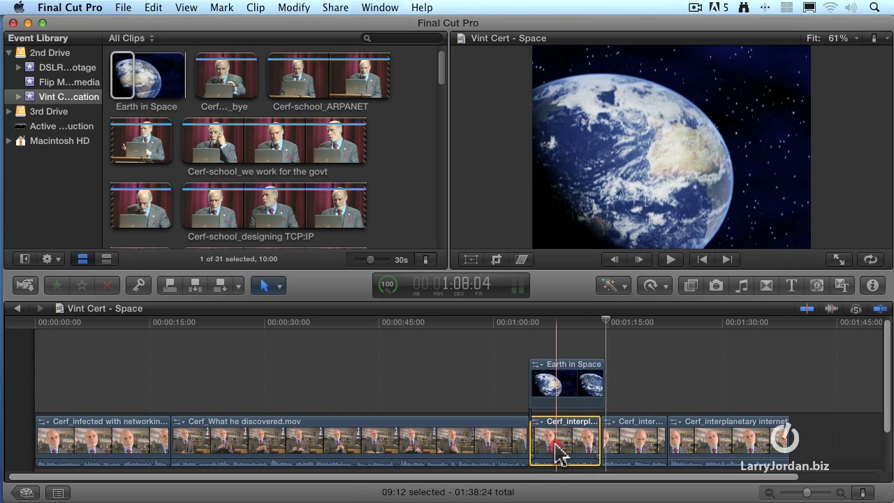
left_click_drag(559, 453, 558, 412)
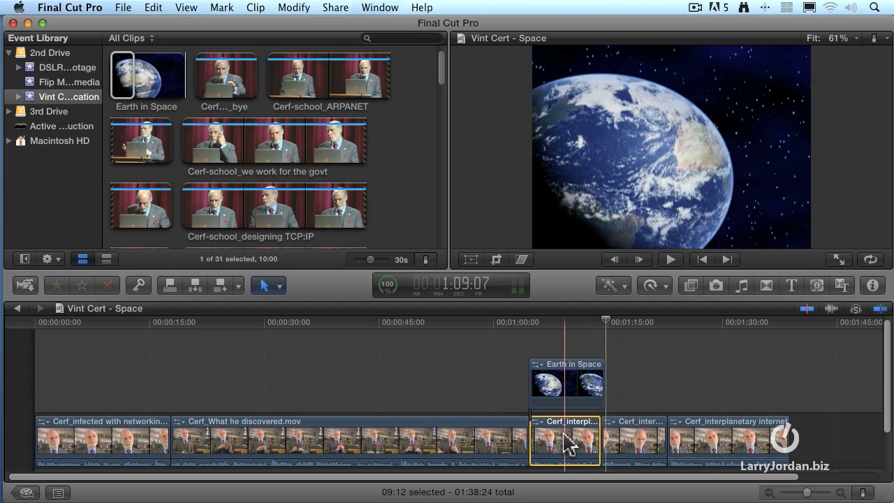
left_click_drag(561, 443, 562, 419)
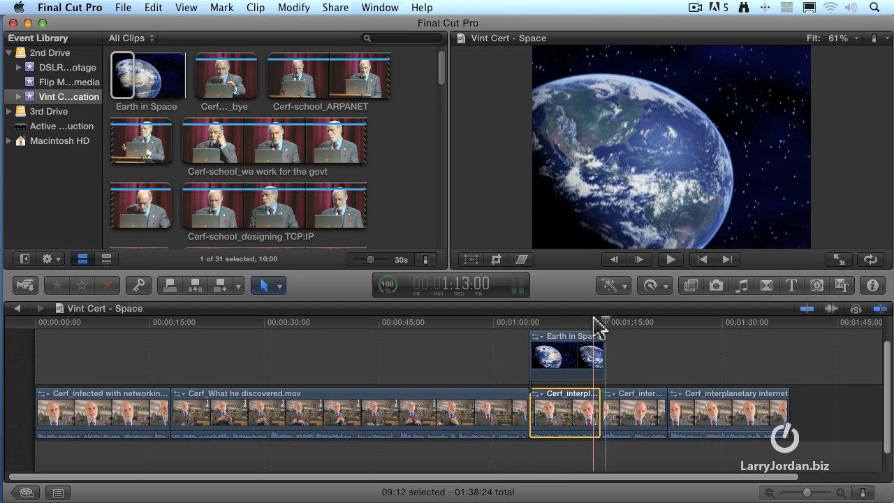
- Zoom in, trim the end of Earth in Space shorter, and preview from about 1:07
key("super+equal")
key("super+equal")
key("super+equal")
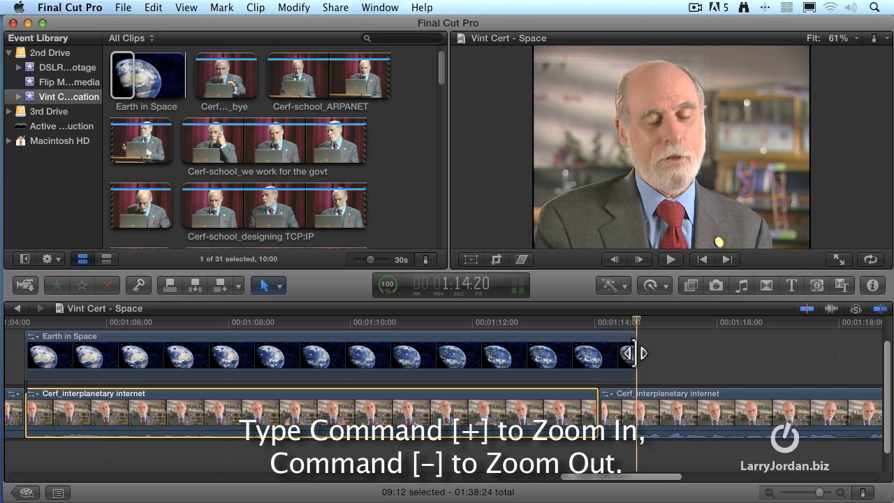
left_click_drag(637, 352, 604, 354)
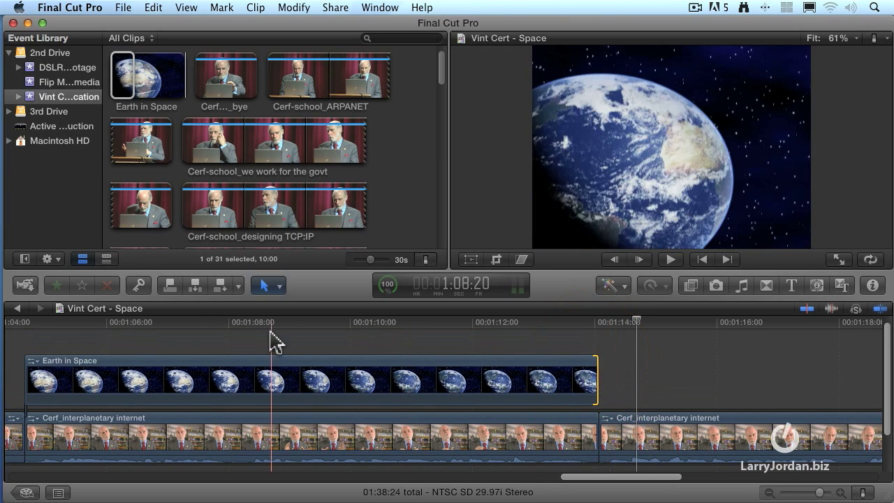
left_click(190, 326)
key("space")
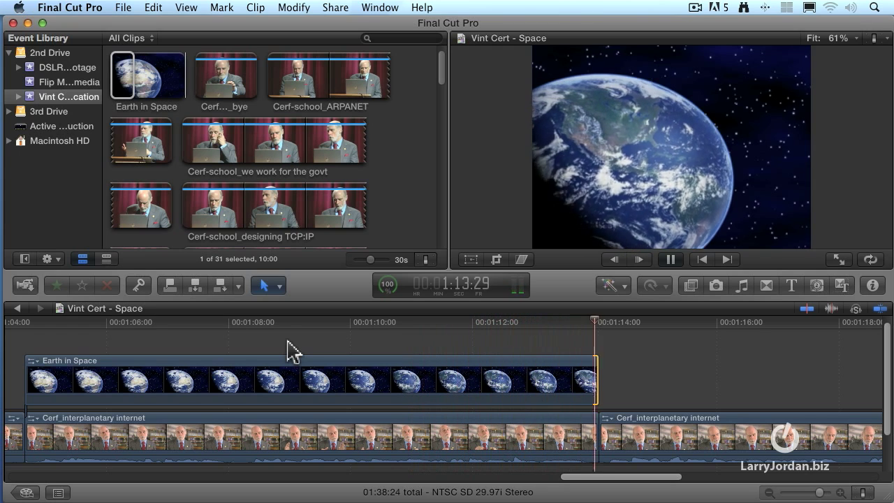
key("space")
- Extend Earth in Space's end to the playhead at about 1:15:02, then zoom back out
left_click(308, 325)
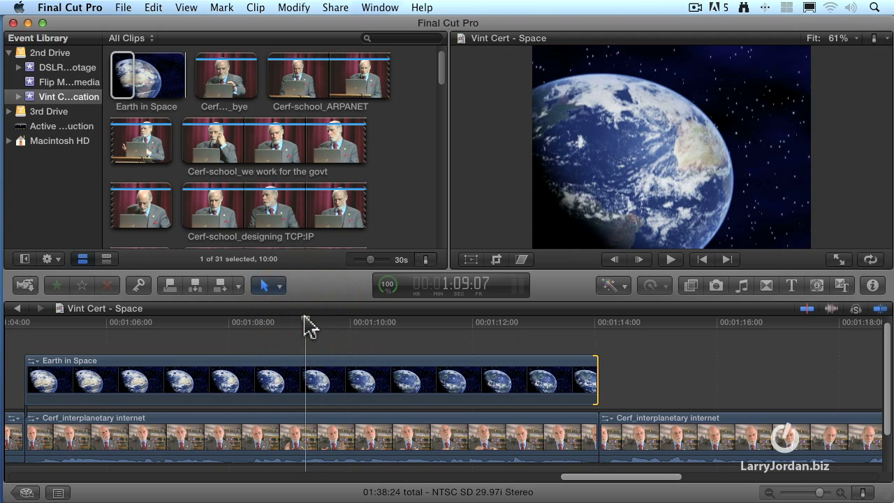
key("space")
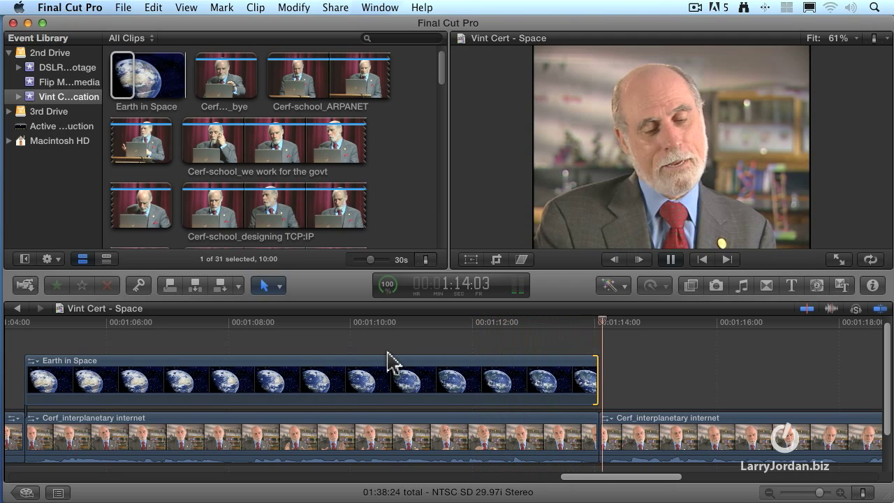
key("space")
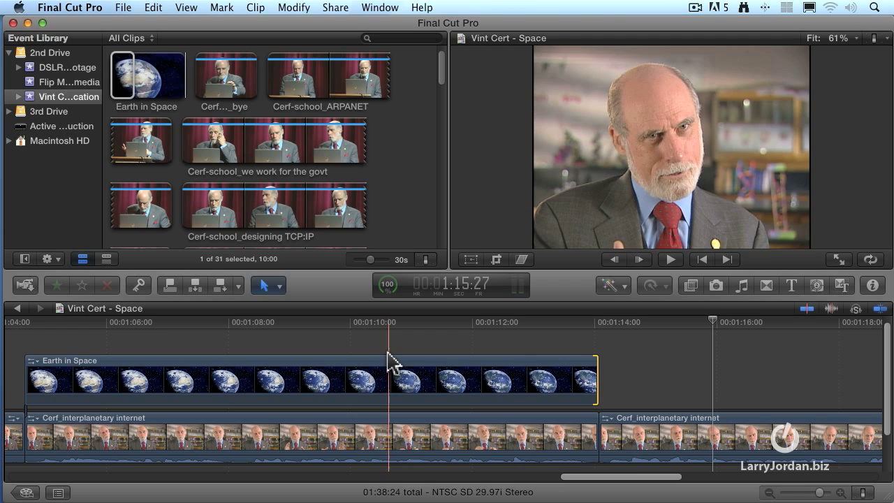
left_click_drag(713, 320, 615, 318)
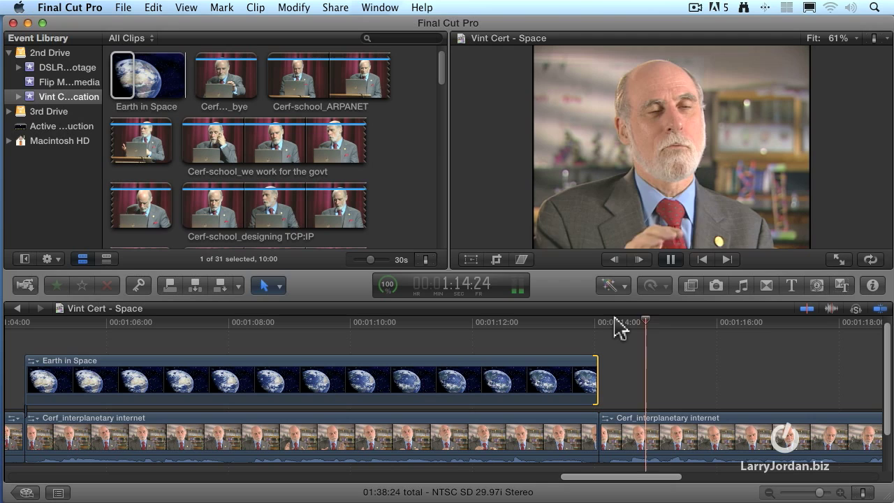
key("space")
left_click_drag(668, 319, 664, 319)
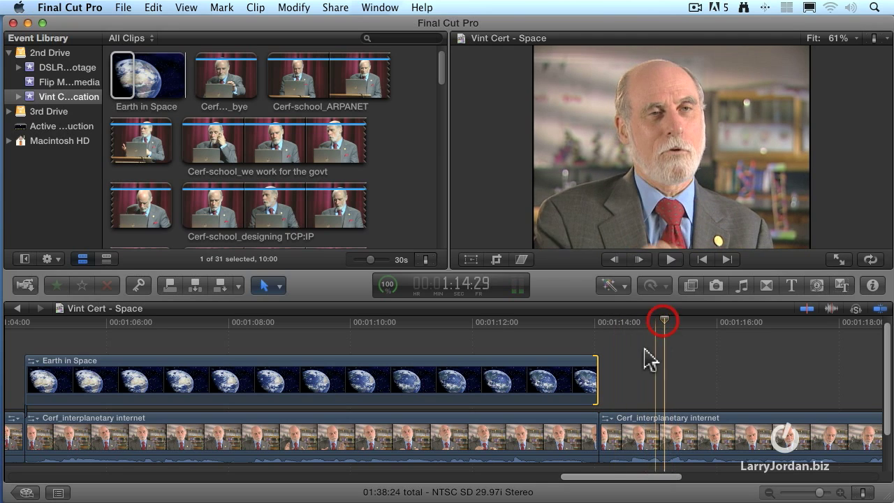
left_click_drag(597, 377, 663, 380)
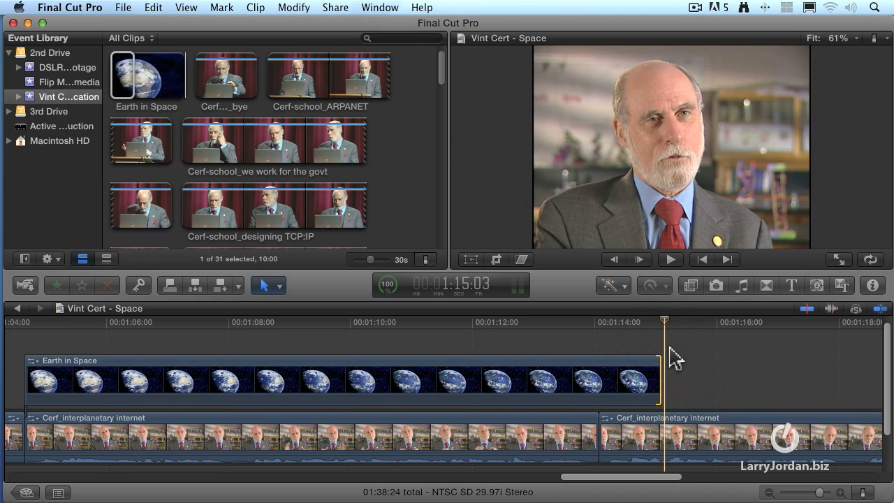
key("super+minus")
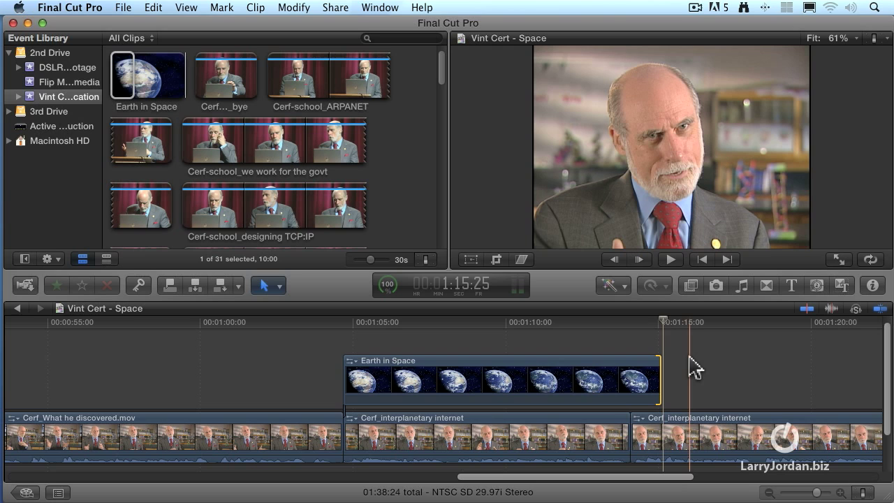
scroll(692, 366, "right", 5)
scroll(689, 369, "right", 2)
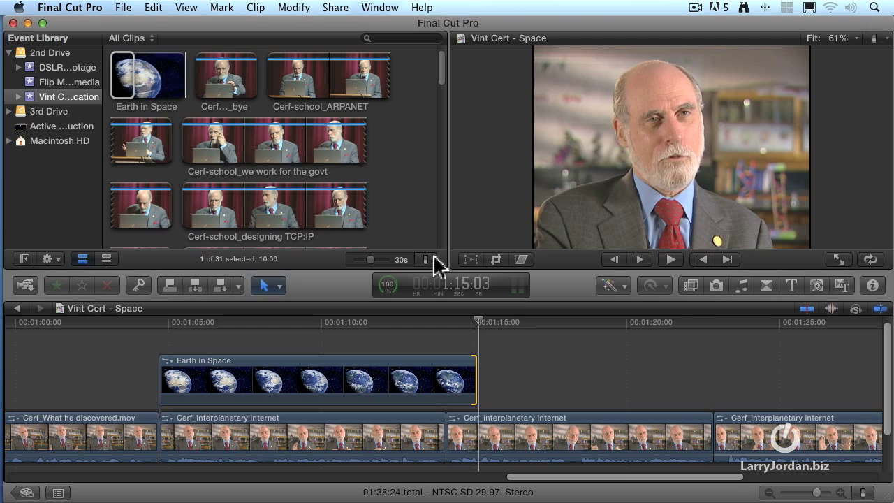
- Show the Photos browser and look through the NASA photos near NASA Stars 04
left_click(716, 286)
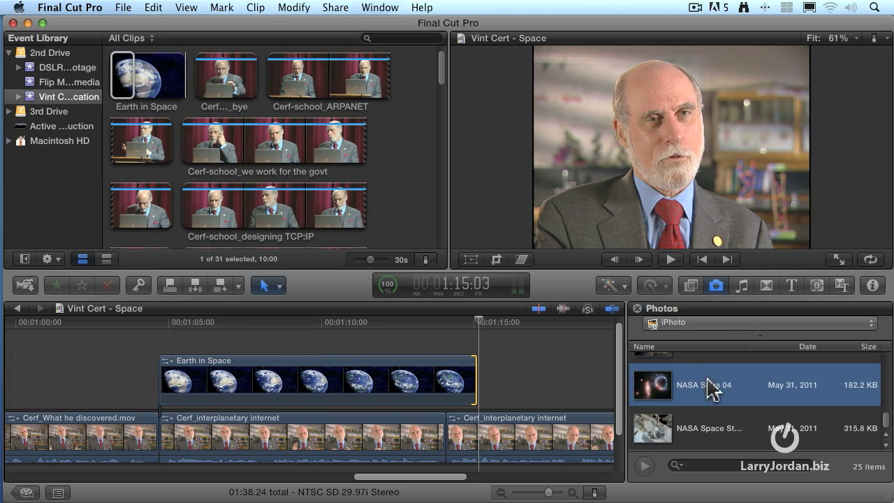
left_click(705, 430)
left_click(703, 391)
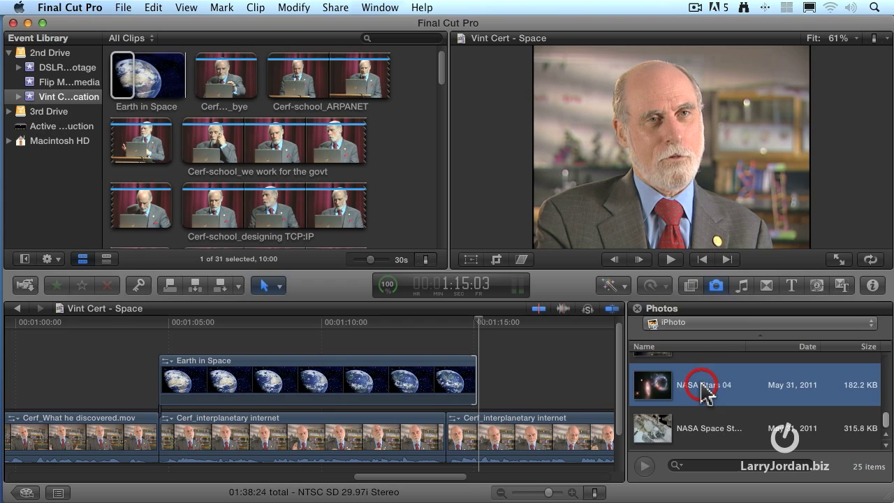
left_click(703, 425)
left_click(703, 383)
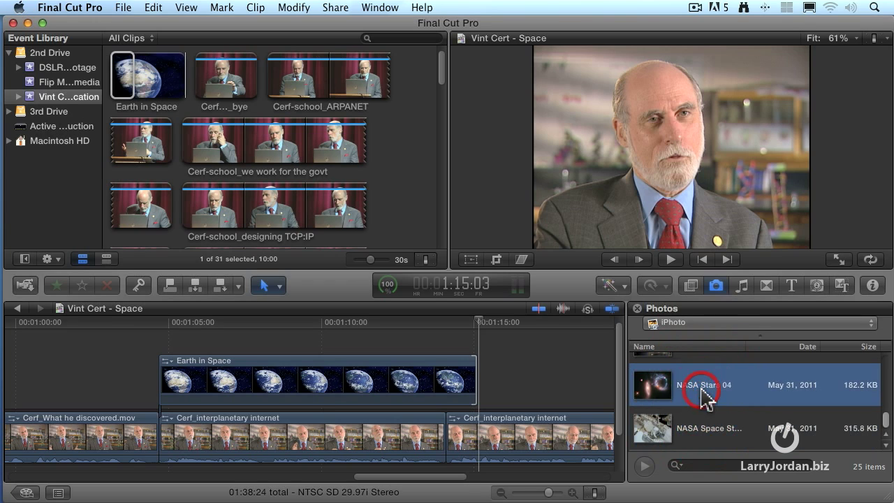
left_click(703, 425)
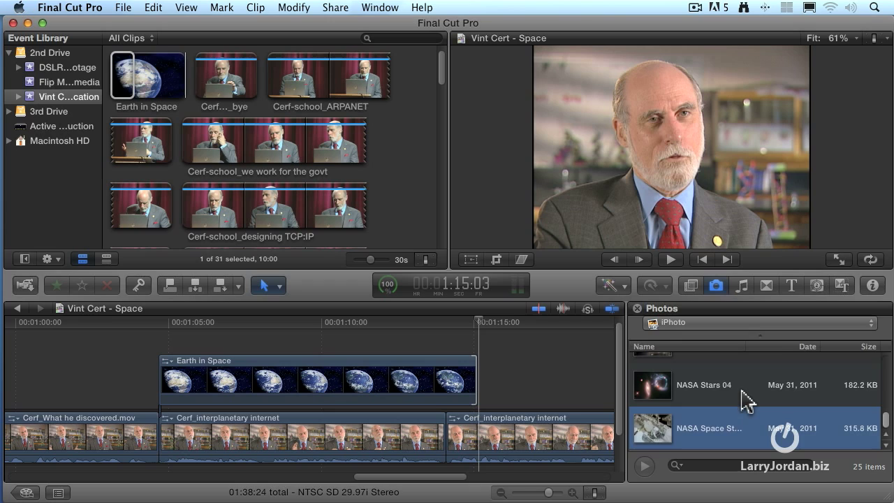
- Place the NASA Launch photo above the interview after Earth in Space and play it back
scroll(743, 396, "up", 2)
left_click(709, 402)
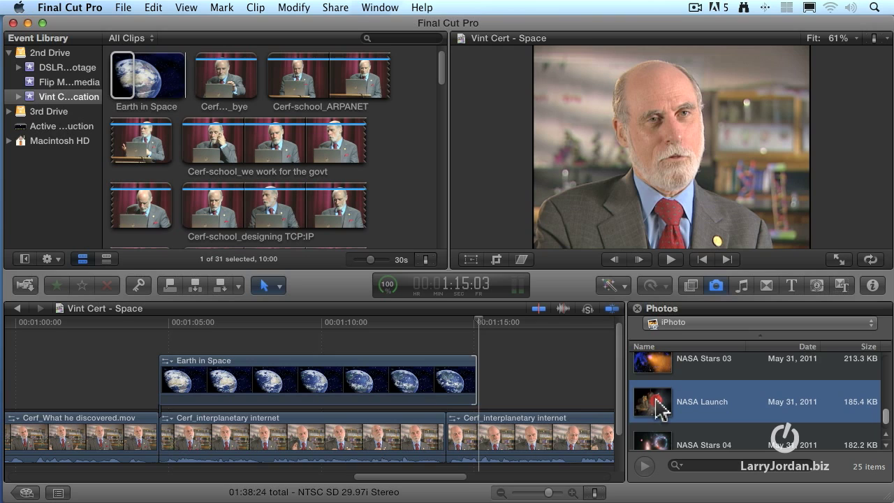
left_click_drag(658, 409, 489, 381)
scroll(489, 384, "right", 5)
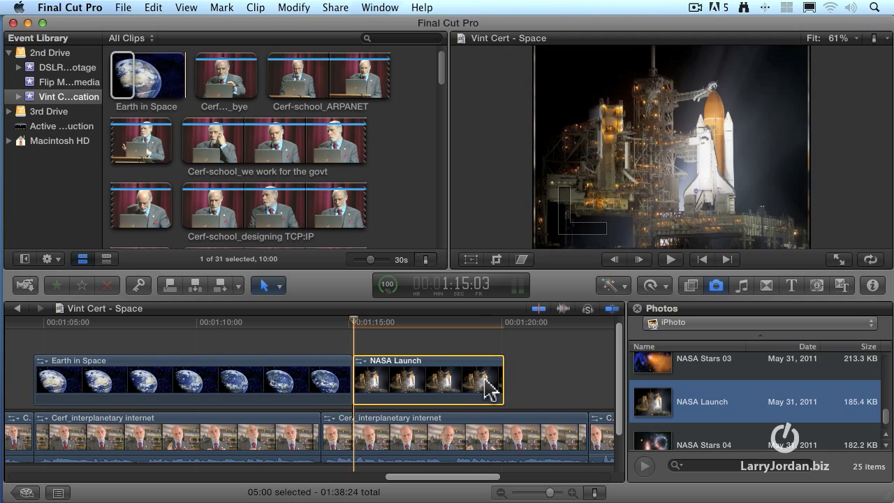
left_click(325, 325)
key("space")
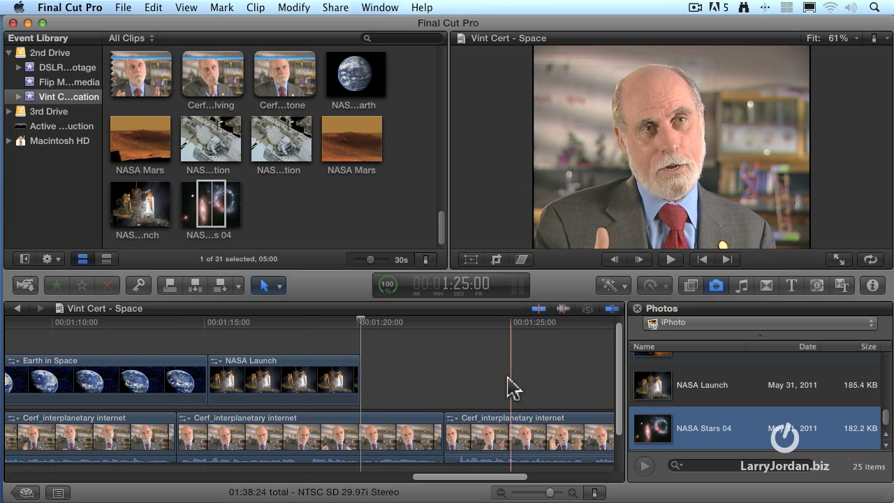
- Connect NASA Stars 04 after NASA Launch and play back the B-roll sequence
left_click(692, 429)
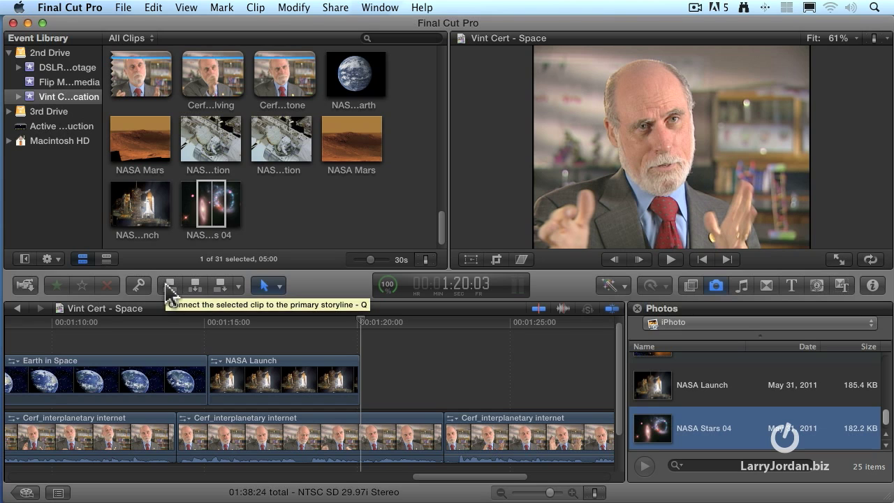
key("q")
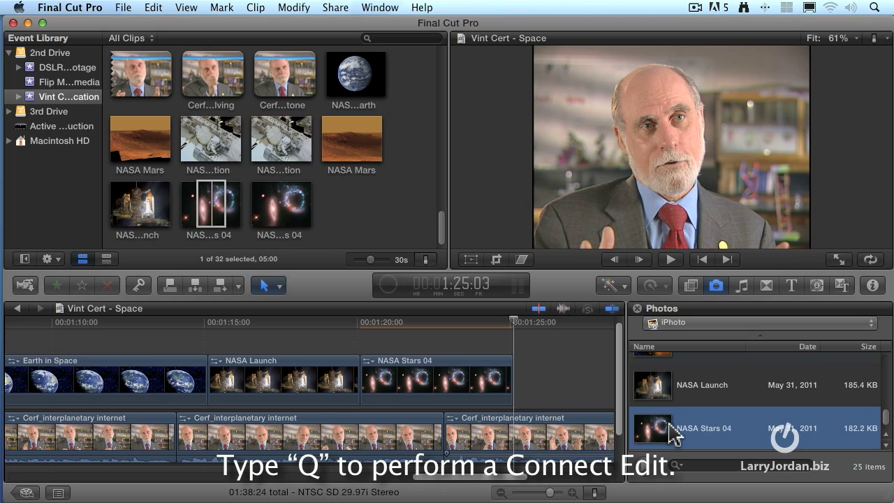
left_click(674, 433)
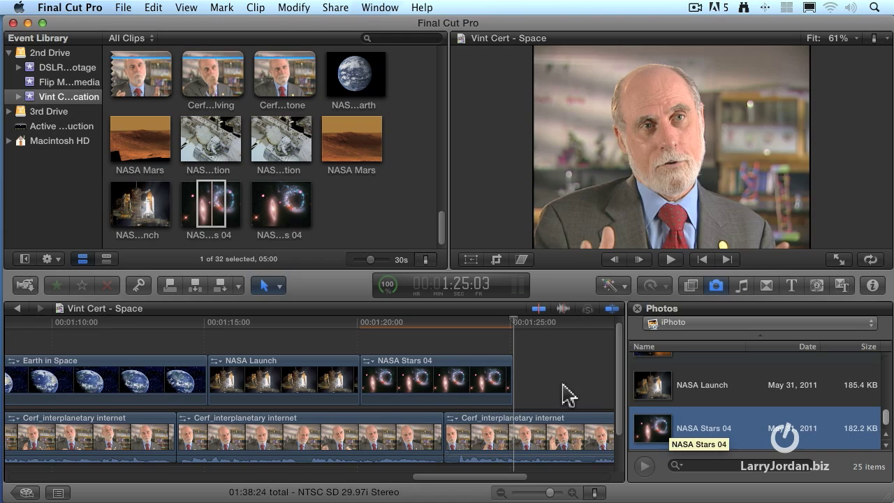
left_click(310, 225)
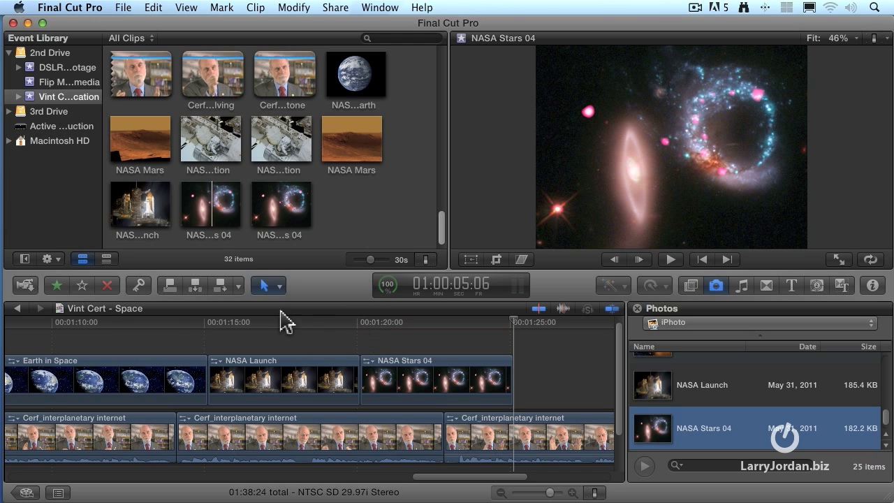
left_click(175, 327)
key("space")
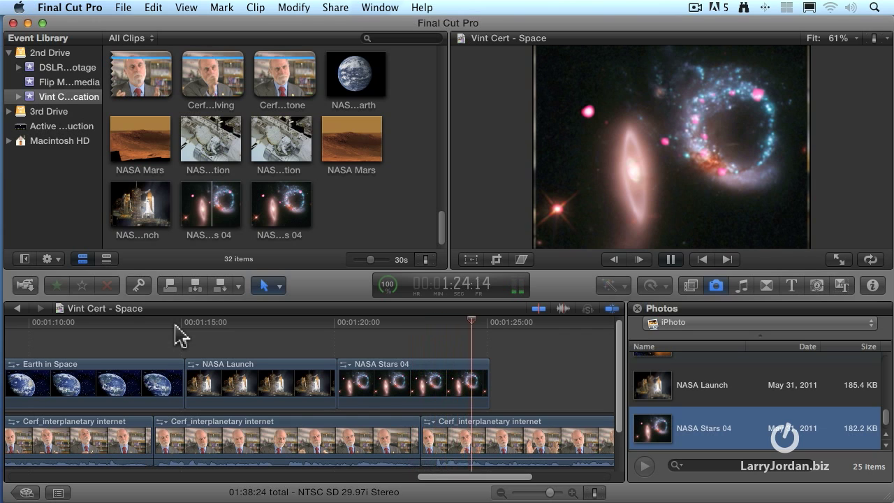
key("space")
scroll(174, 336, "right", 10)
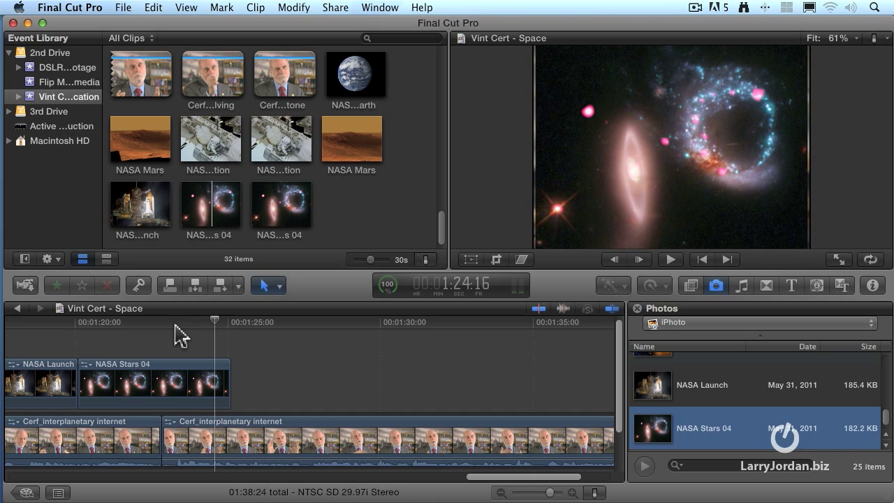
- Connect the chosen photo at the end of NASA Stars 04 and play back from about 1:23
key("Down")
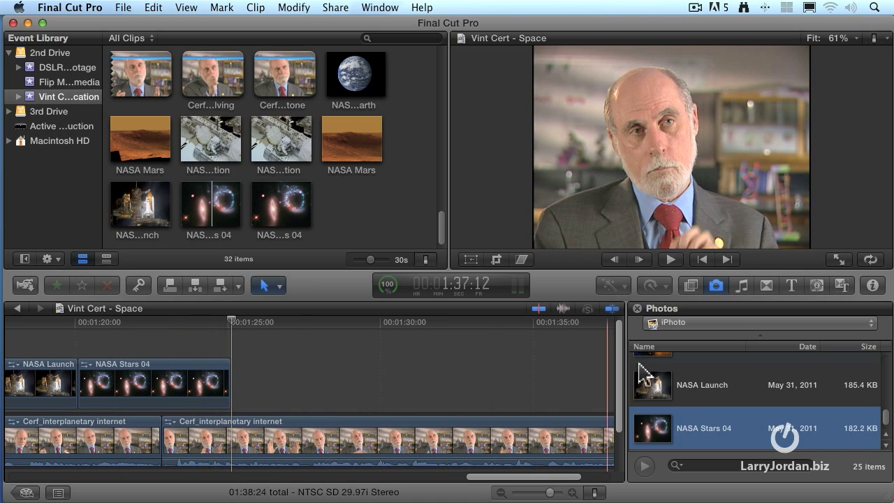
scroll(673, 386, "up", 1)
scroll(671, 376, "up", 5)
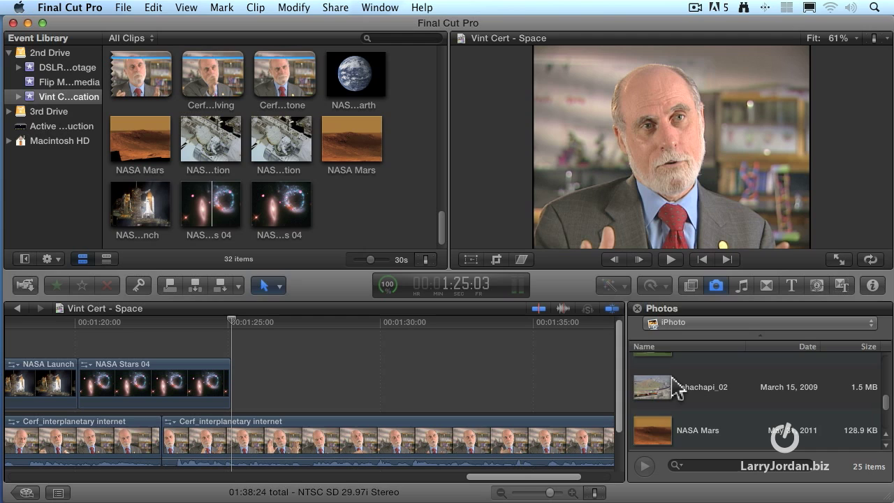
scroll(673, 387, "down", 1)
left_click(656, 400)
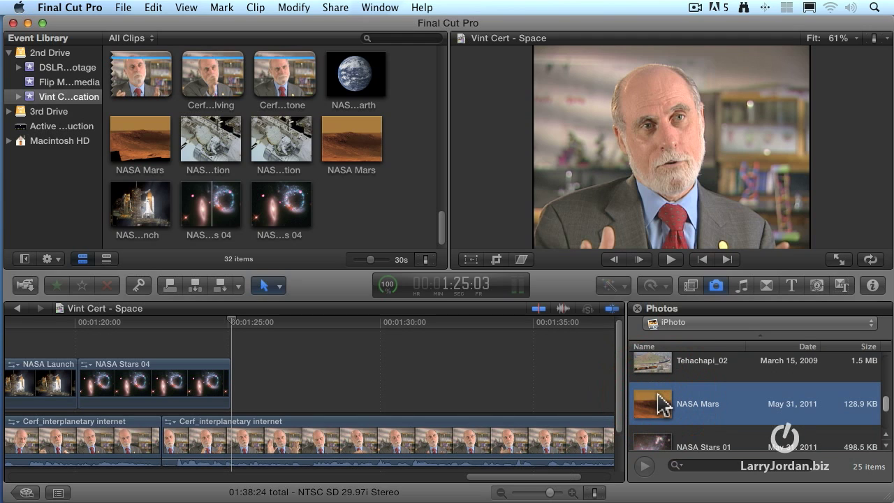
left_click(169, 285)
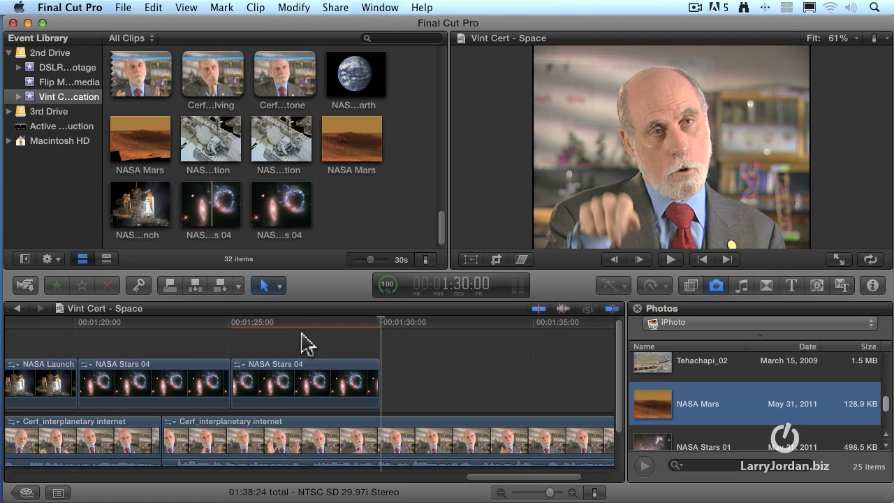
left_click(180, 324)
key("space")
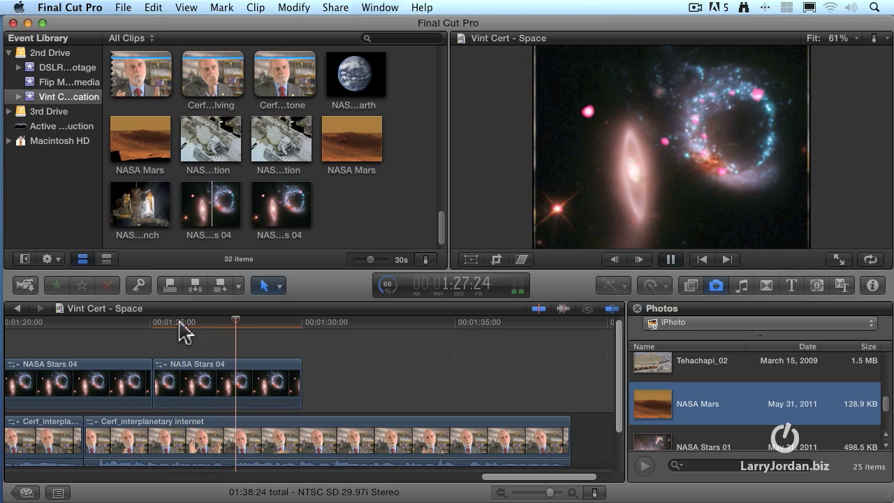
key("space")
- Delete the duplicate NASA Stars 04 clip, connect NASA Mars, and slide it against NASA Stars 04
left_click(232, 374)
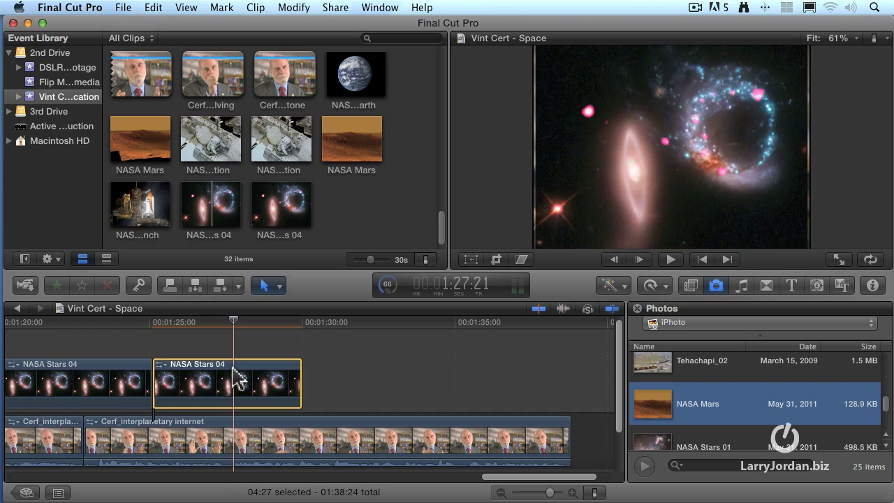
key("Delete")
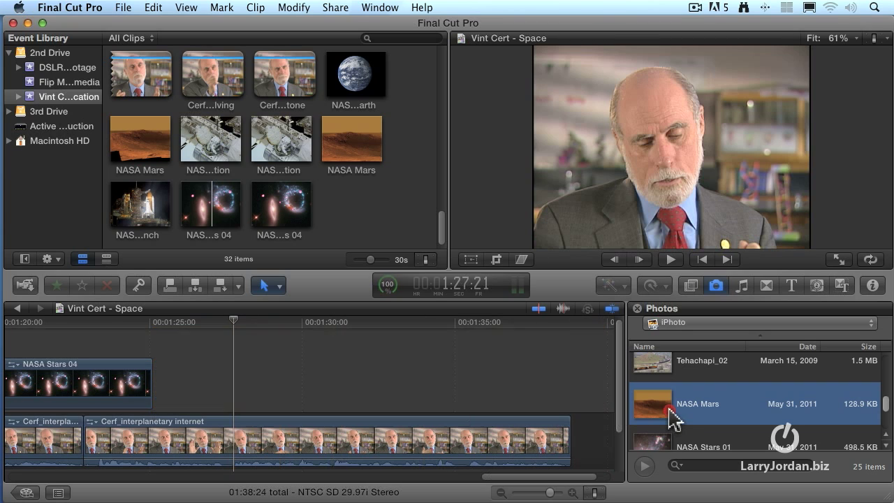
left_click(675, 419)
key("q")
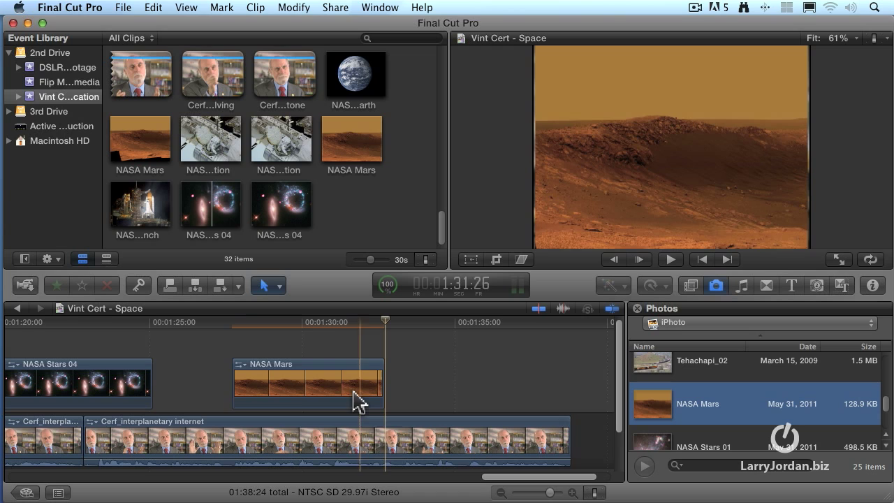
left_click_drag(341, 375, 254, 371)
- Replace the NASA Mars clip with a reconnected copy slid left against NASA Stars 04
left_click(113, 324)
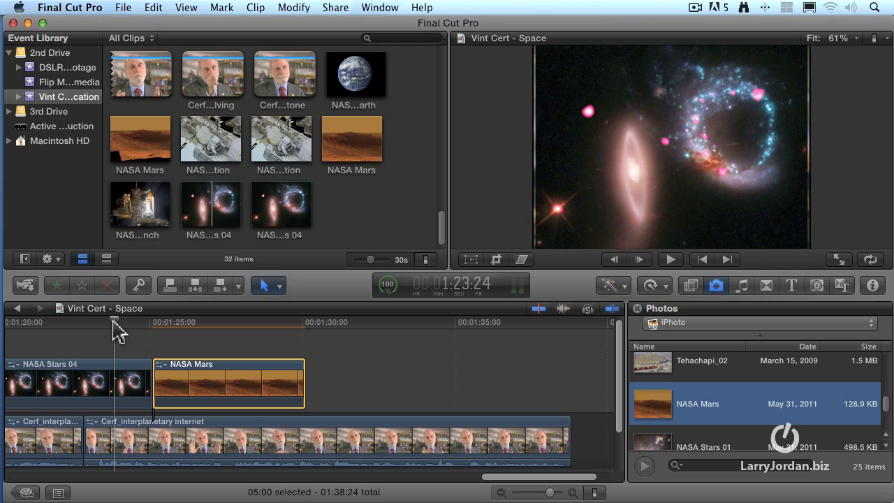
key("space")
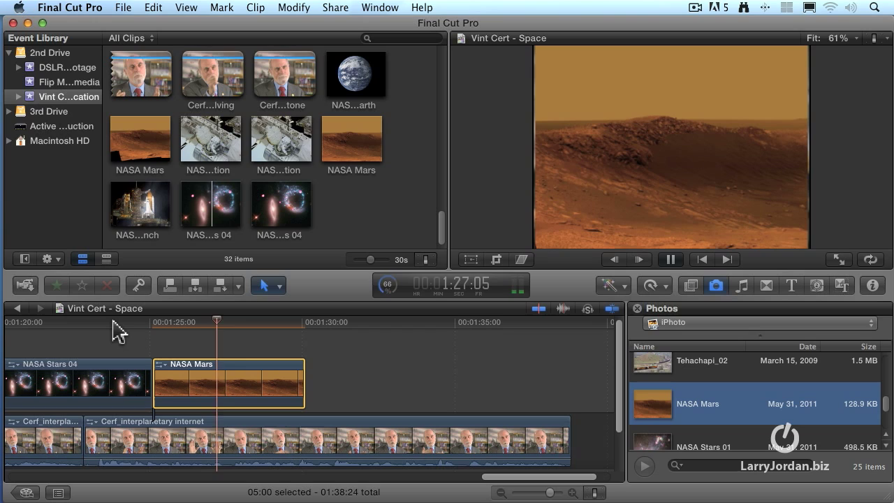
key("space")
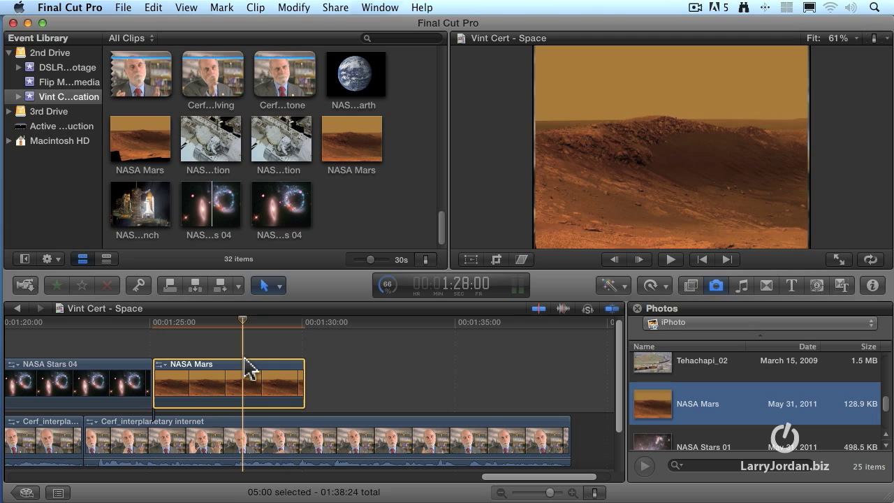
key("Delete")
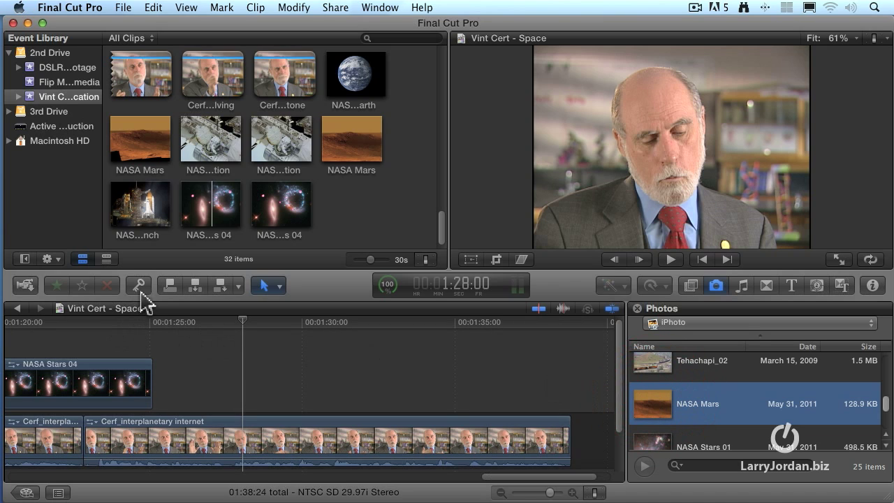
left_click(168, 287)
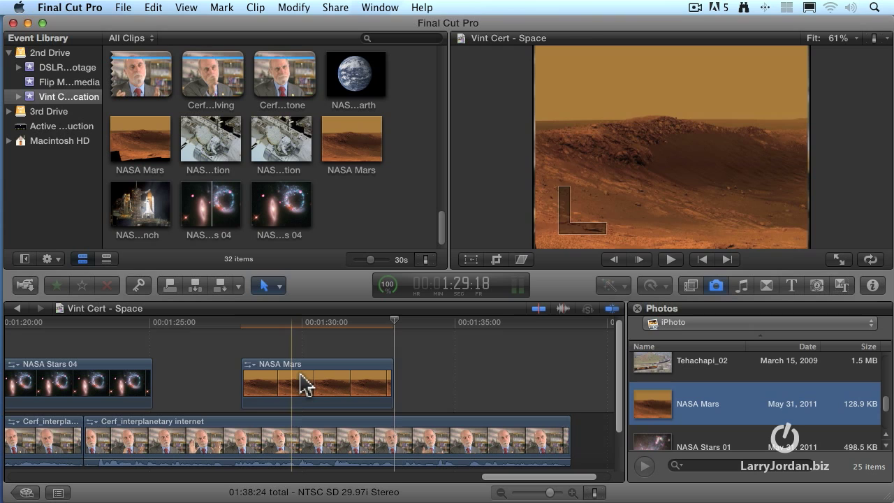
left_click_drag(303, 384, 213, 383)
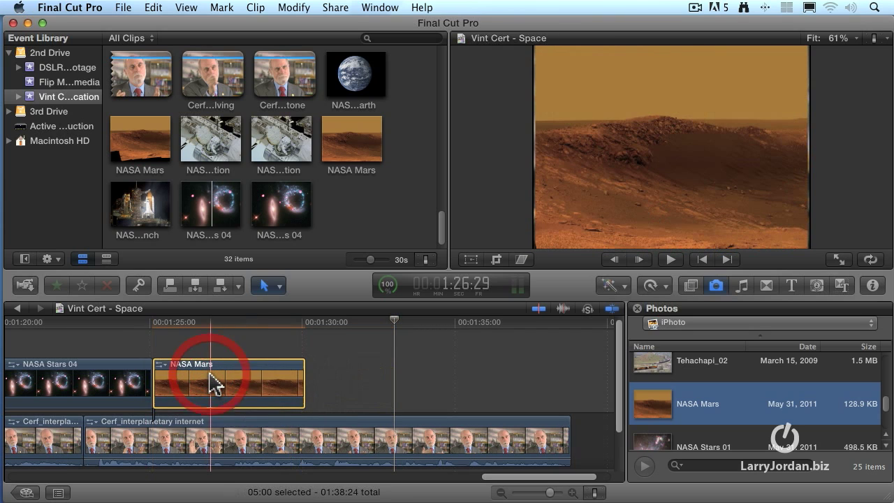
- Extend the NASA Mars clip to about 1:32 and check its last frame
left_click(268, 323)
key("space")
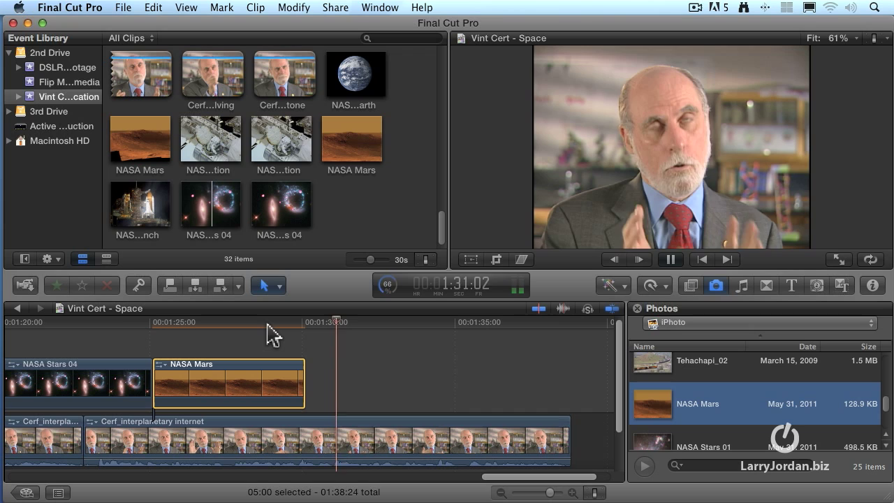
key("space")
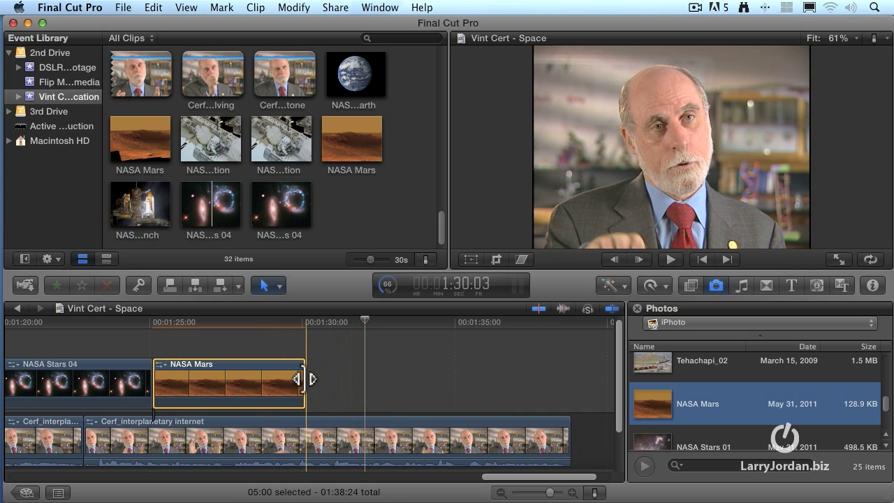
left_click_drag(303, 381, 365, 383)
key("Left")
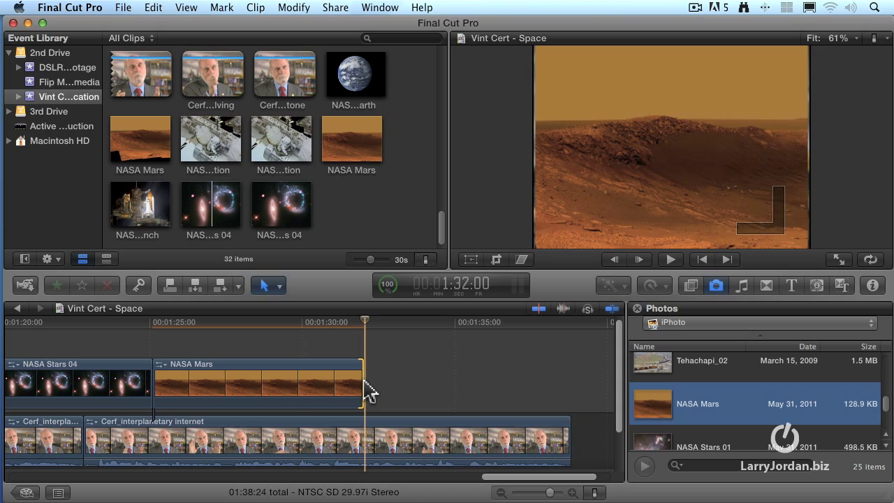
left_click(285, 323)
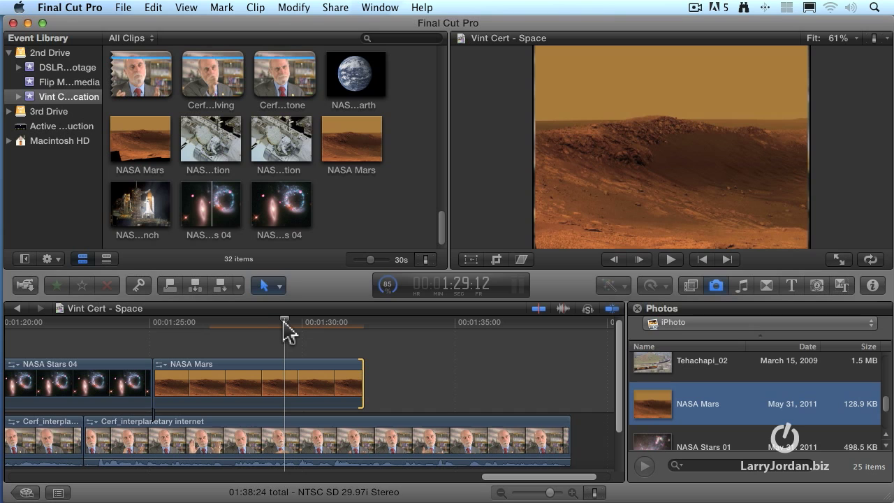
- Close the photo browser, fit the whole project in the timeline, and play from about 1:03
key("shift+z")
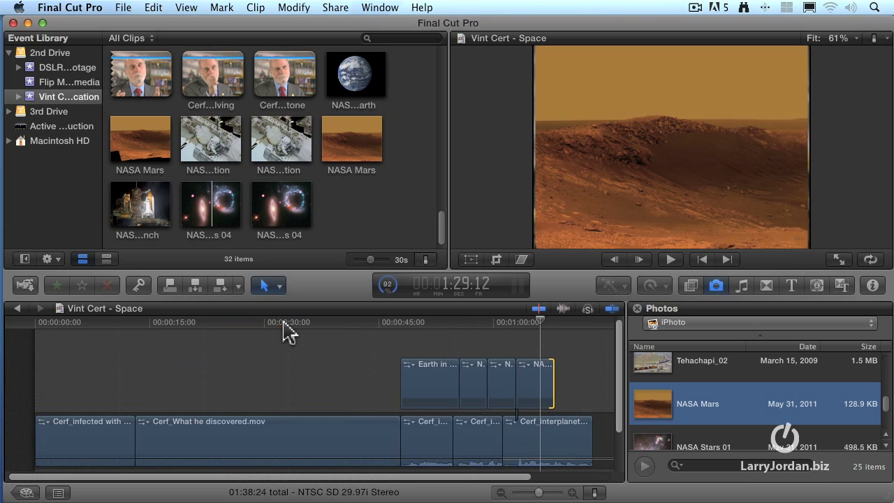
left_click(716, 285)
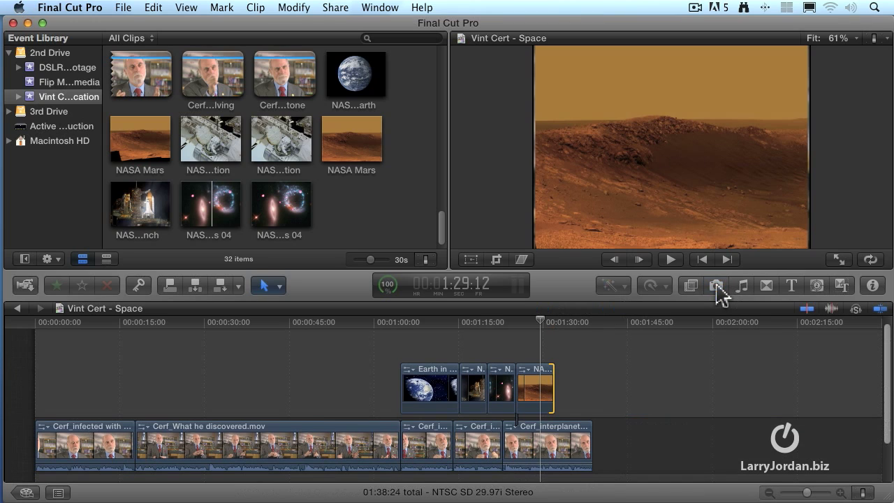
key("shift+z")
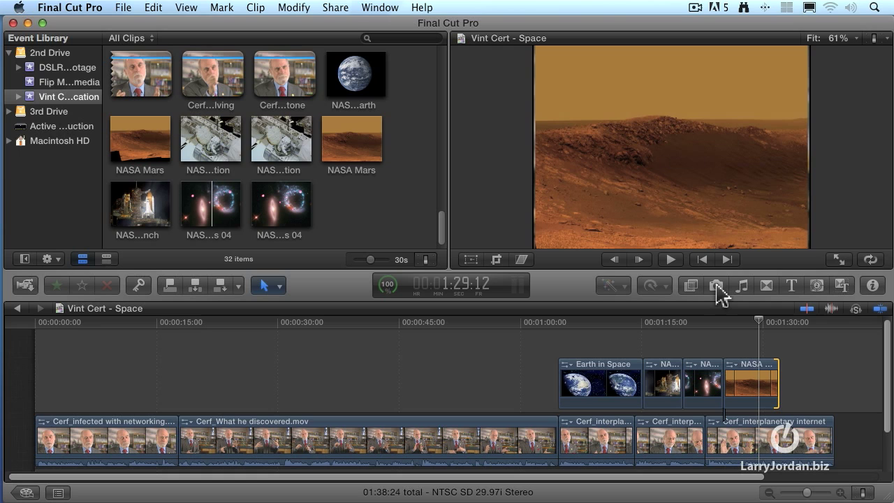
left_click(551, 324)
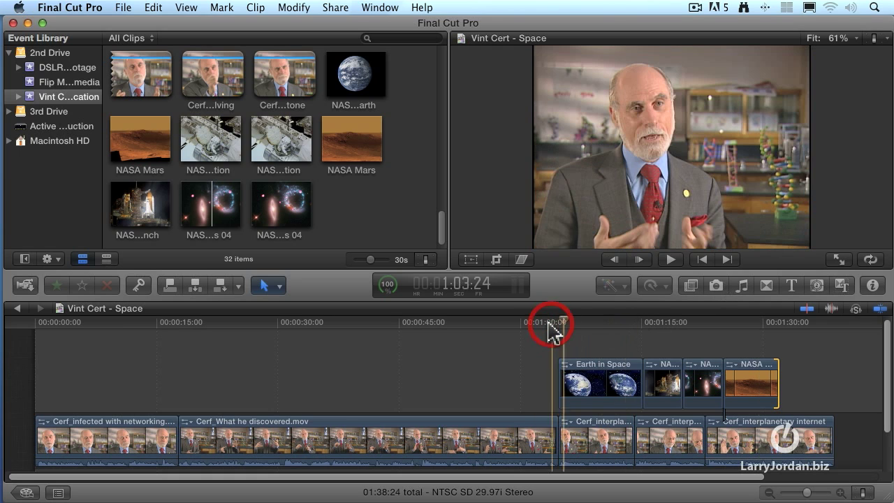
key("space")
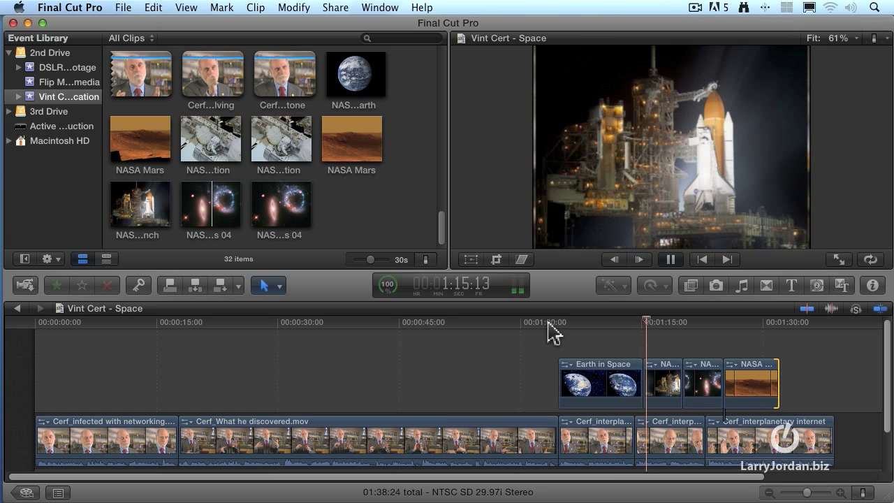
key("space")
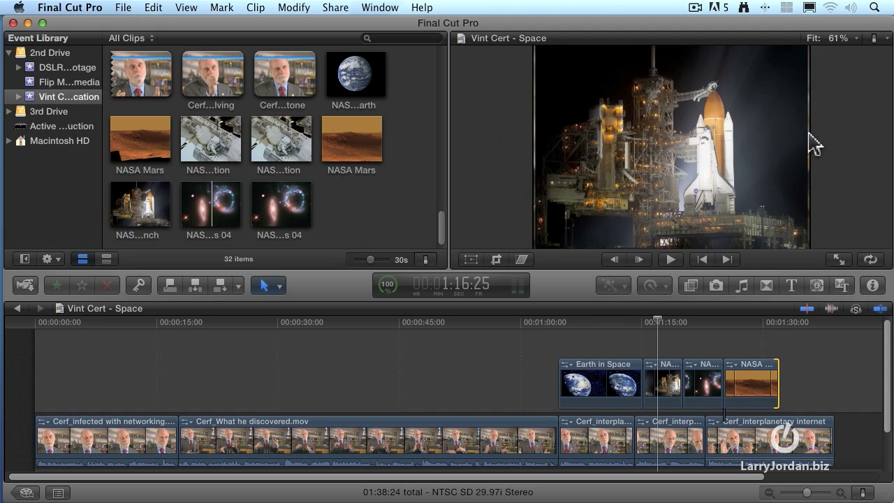
- Set the NASA Launch clip's Spatial Conform type to Fill in the Inspector's Video settings
left_click(665, 383)
left_click(872, 286)
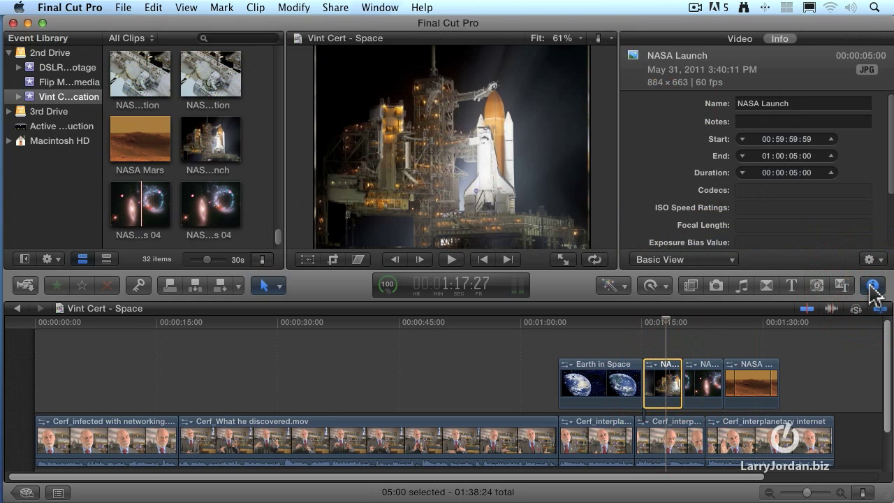
left_click(739, 39)
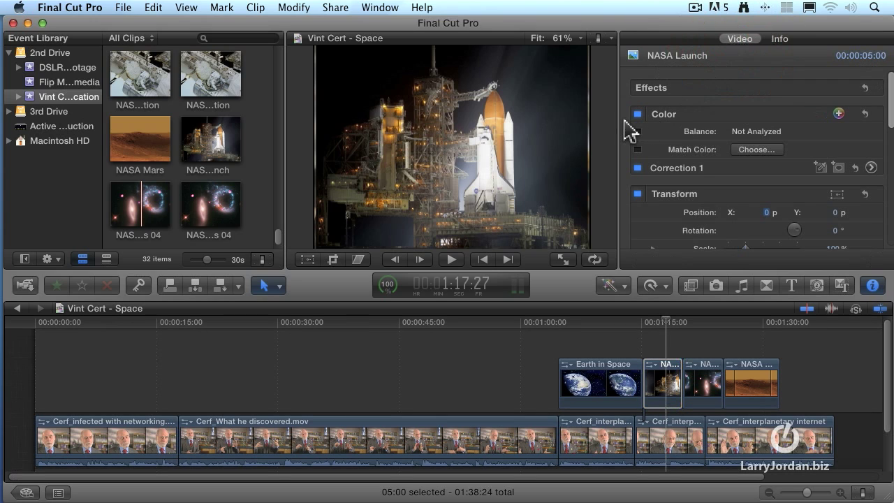
scroll(629, 130, "down", 3)
scroll(629, 131, "down", 10)
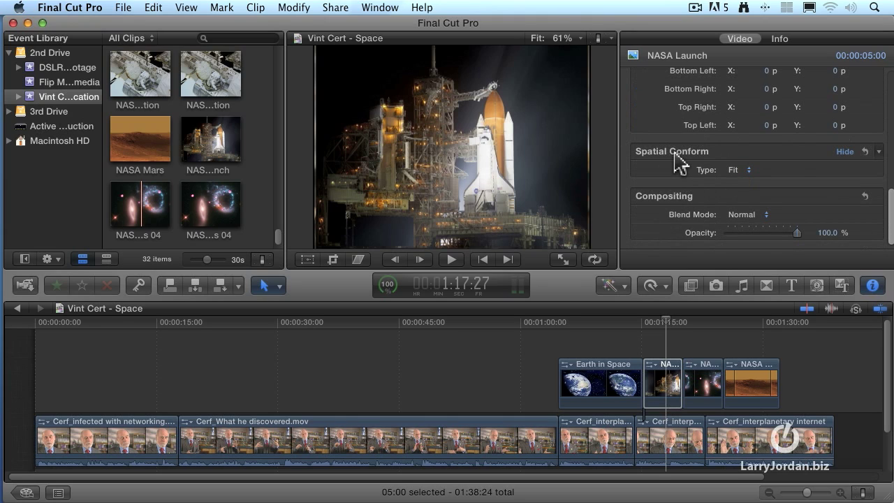
left_click(742, 171)
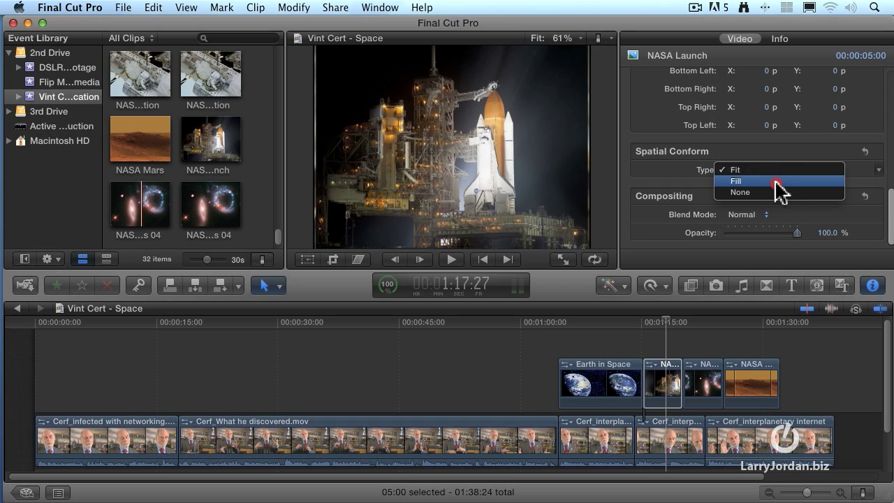
left_click(780, 183)
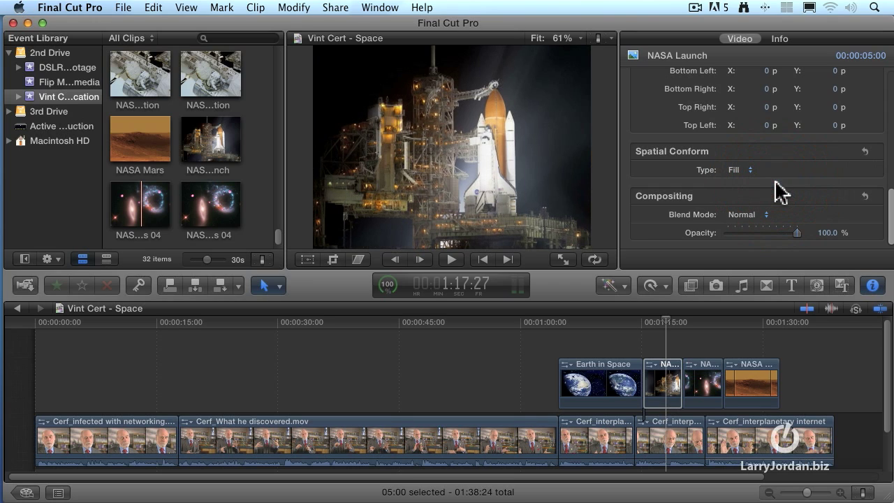
- Set the NASA Stars 04 clip's Spatial Conform type to Fill
left_click(705, 377)
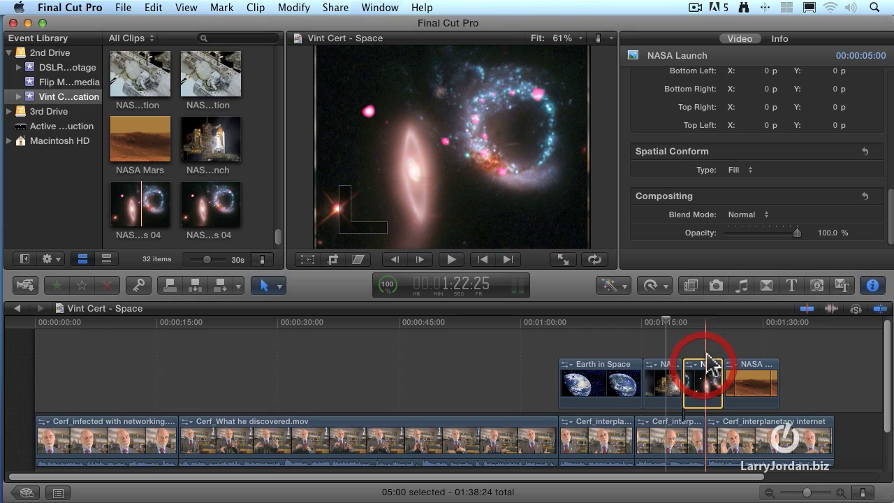
scroll(723, 194, "down", 8)
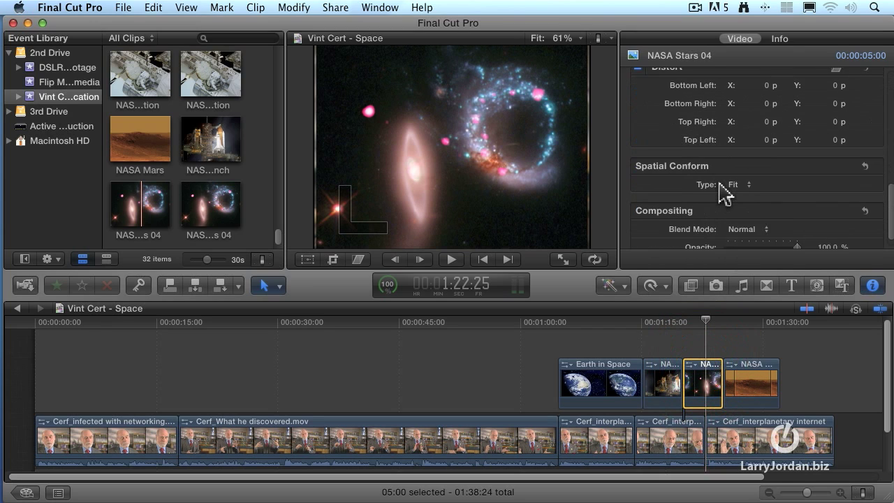
left_click(740, 172)
left_click(742, 190)
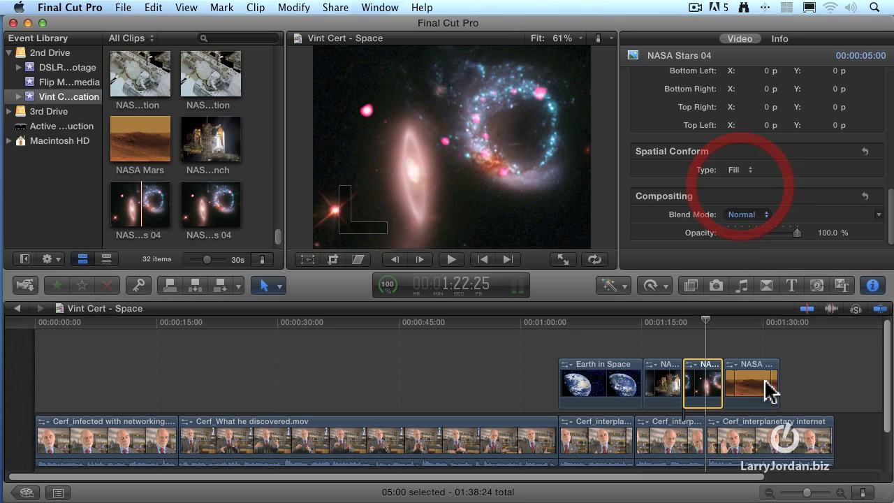
- Set the NASA Mars clip's Spatial Conform type to Fill
left_click(767, 389)
scroll(755, 196, "down", 8)
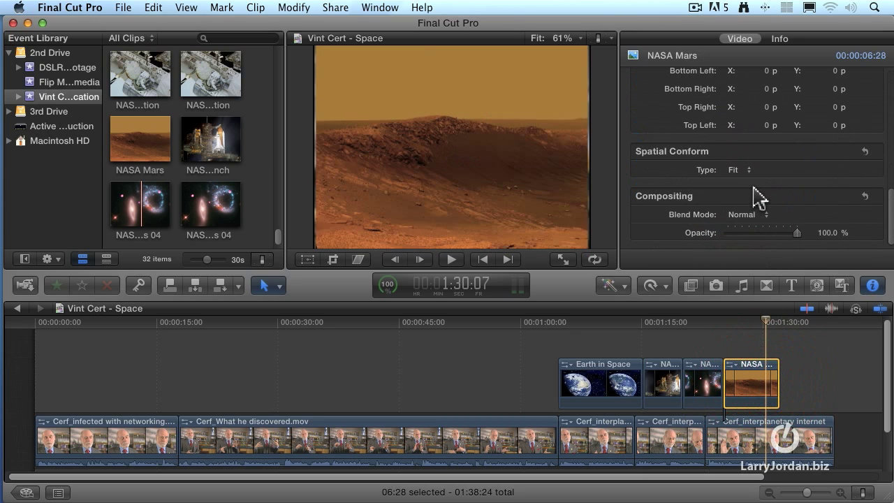
left_click(736, 170)
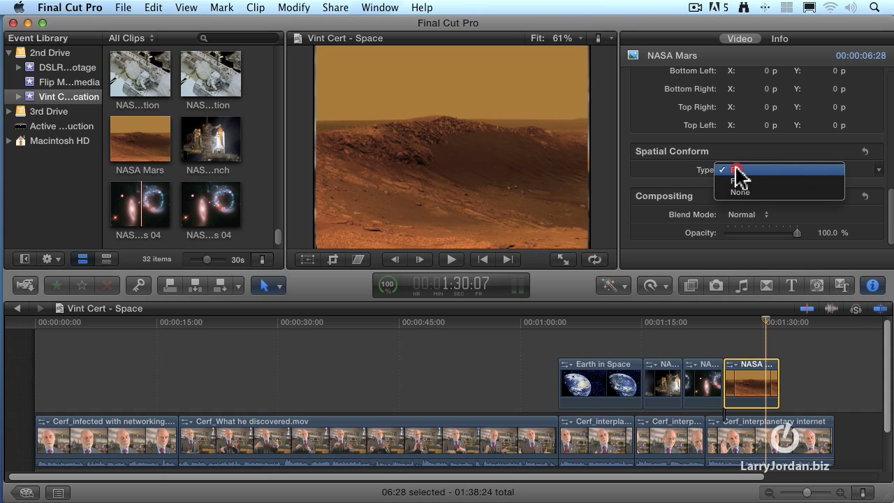
left_click(737, 181)
left_click(635, 323)
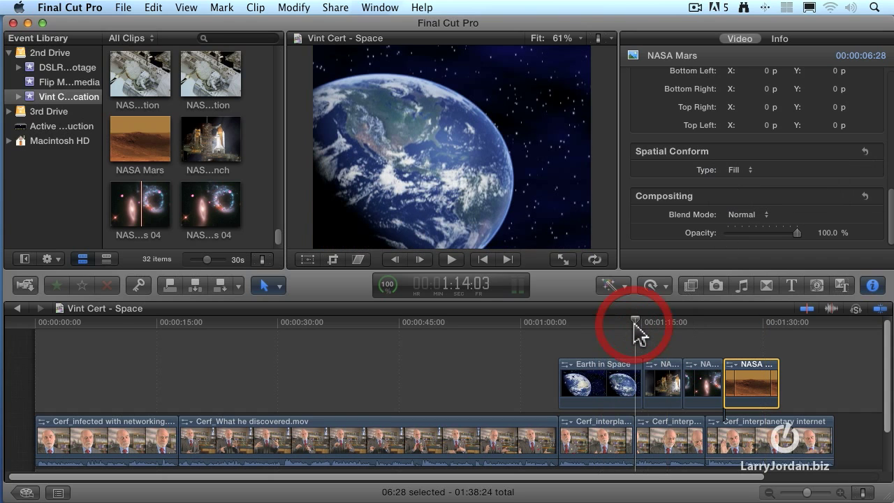
key("space")
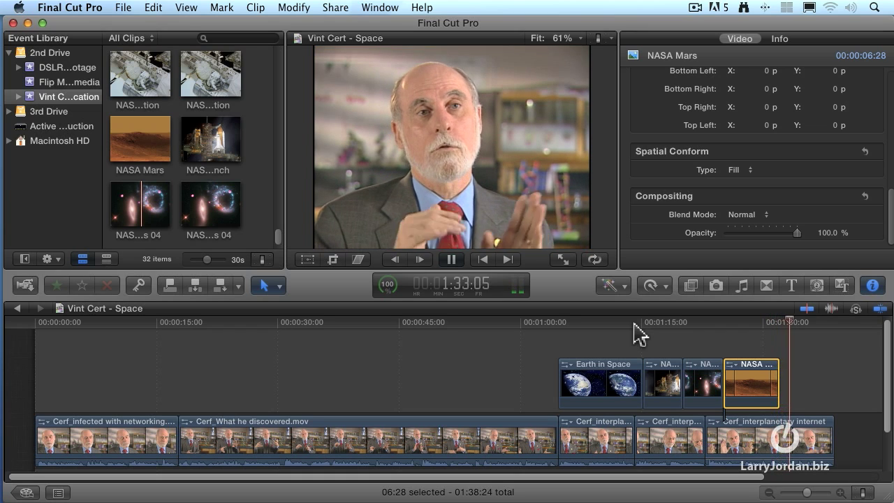
key("space")
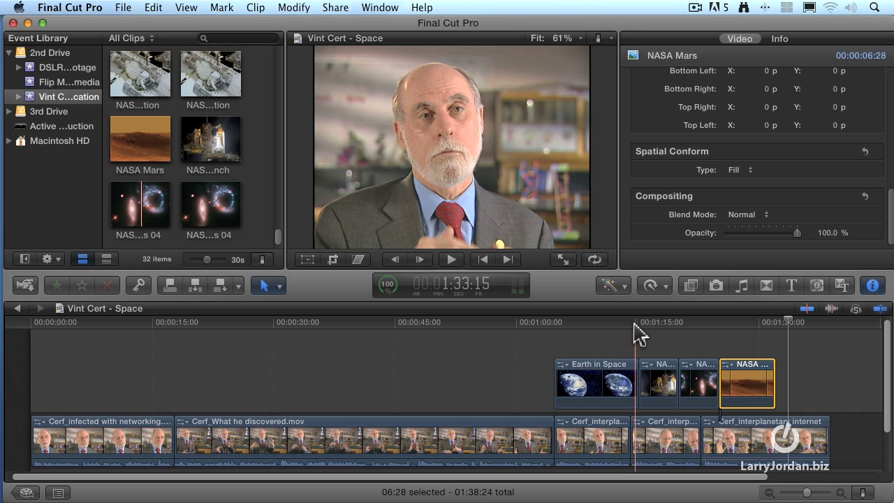